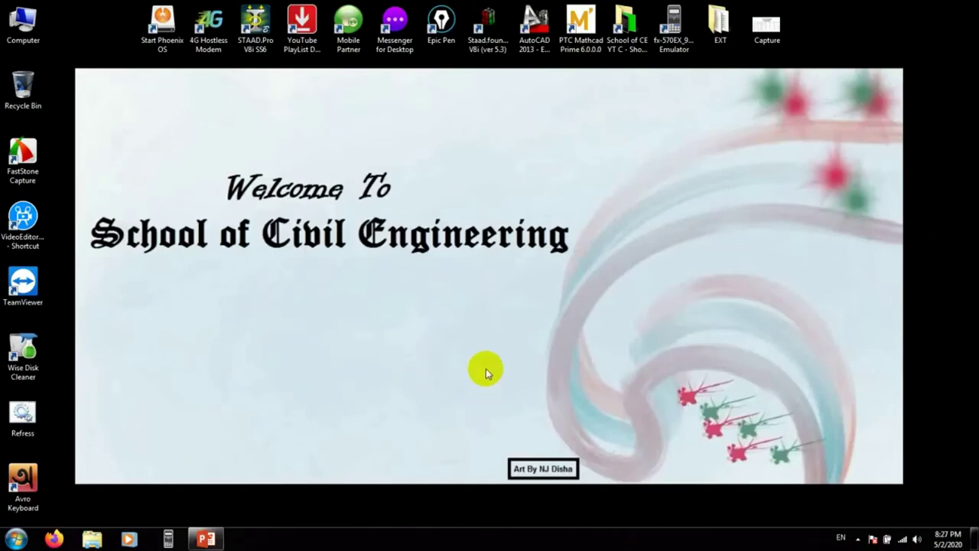
- Launch AutoCAD 2013 and choose the Drafting & Annotation workspace
double_click(539, 27)
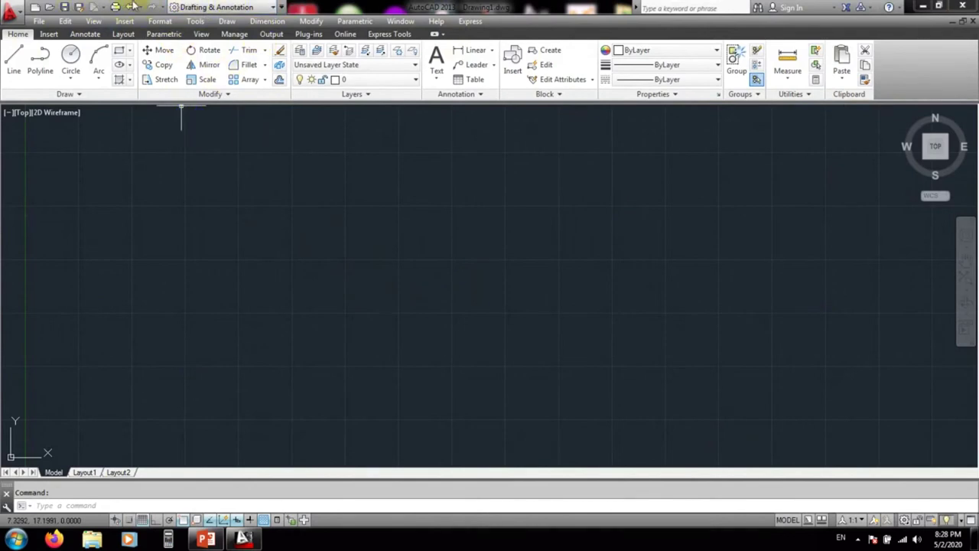
left_click(271, 7)
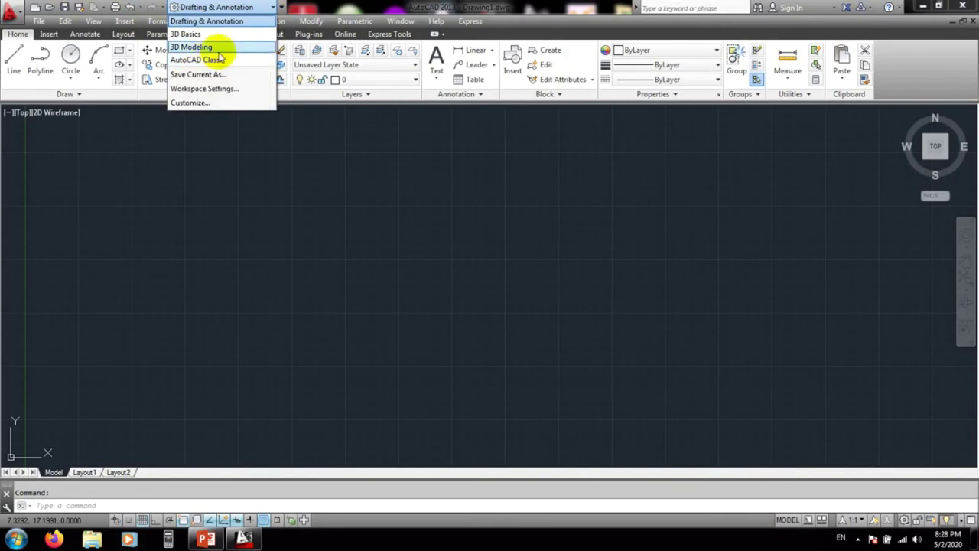
left_click(200, 22)
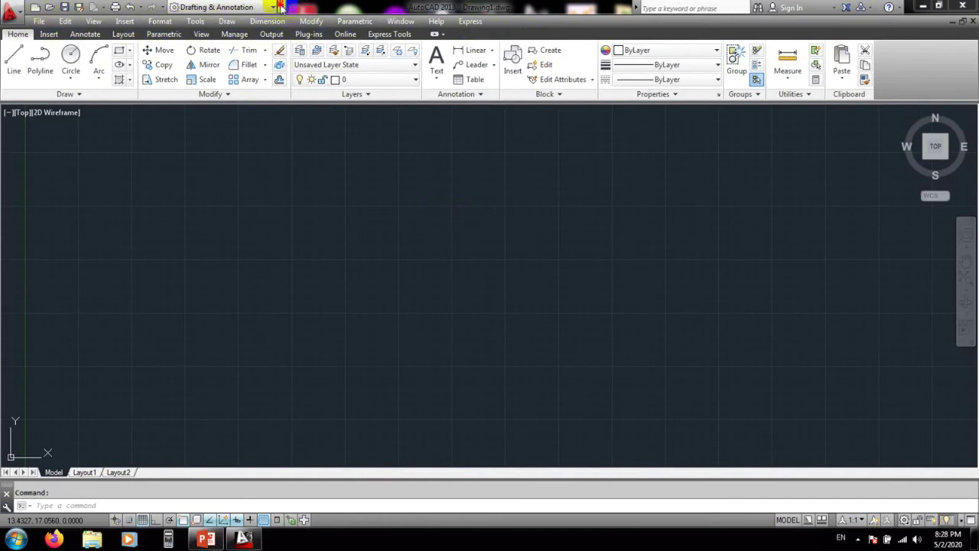
- Hide the menu bar and show it again above the ribbon
left_click(280, 6)
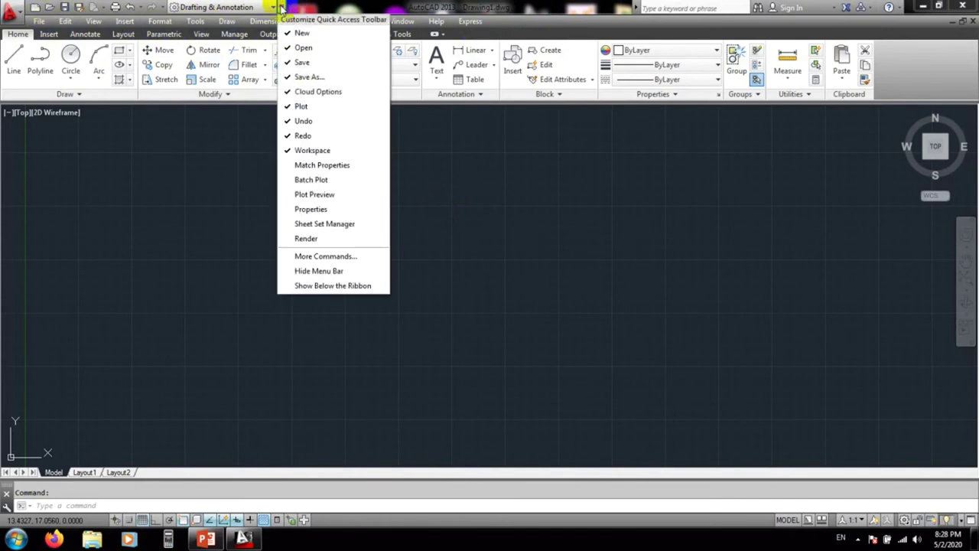
left_click(319, 274)
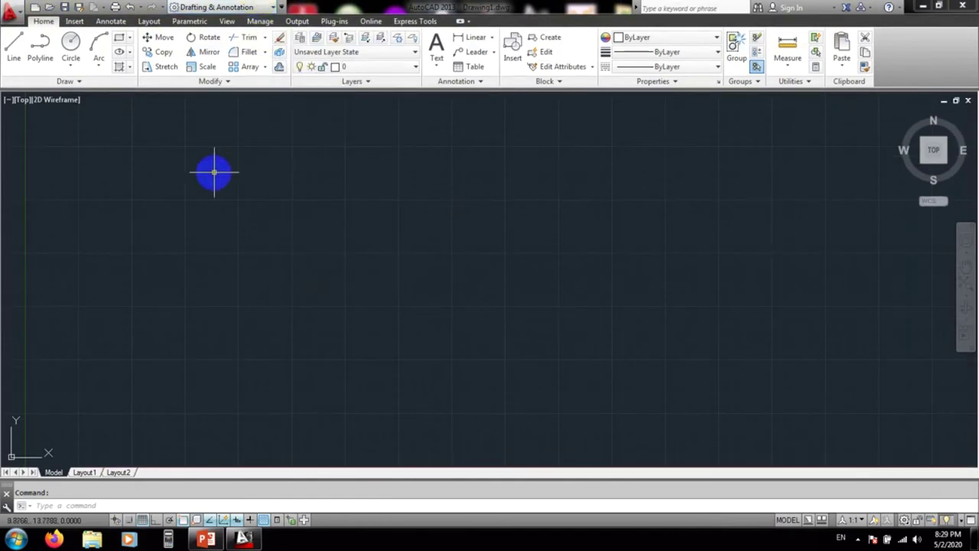
left_click(282, 7)
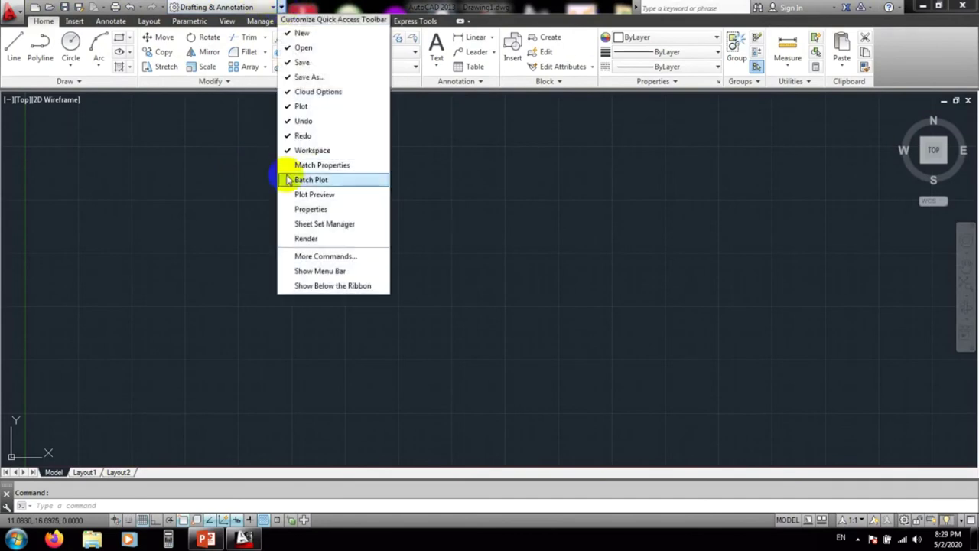
left_click(328, 272)
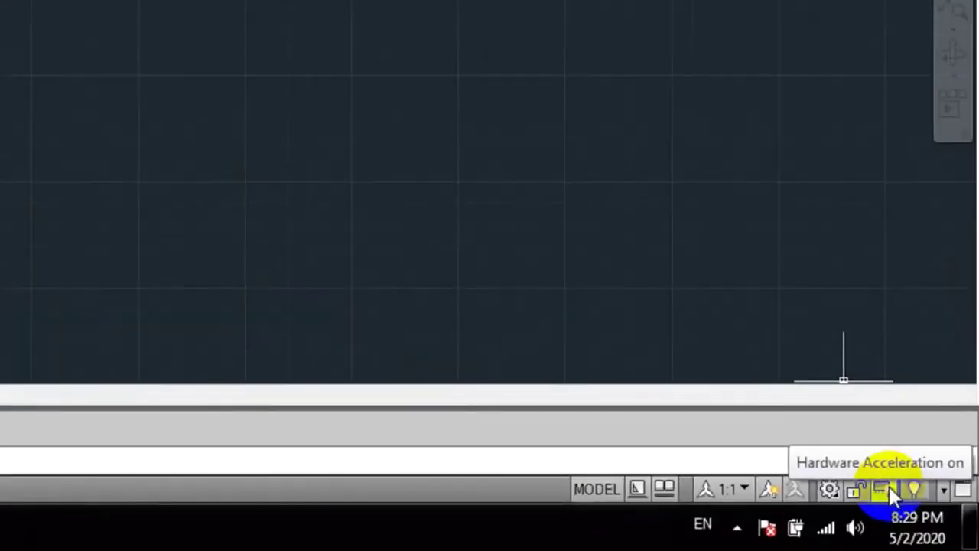
- Check the hardware acceleration and adaptive degradation options, leaving them as they are
left_click(884, 407)
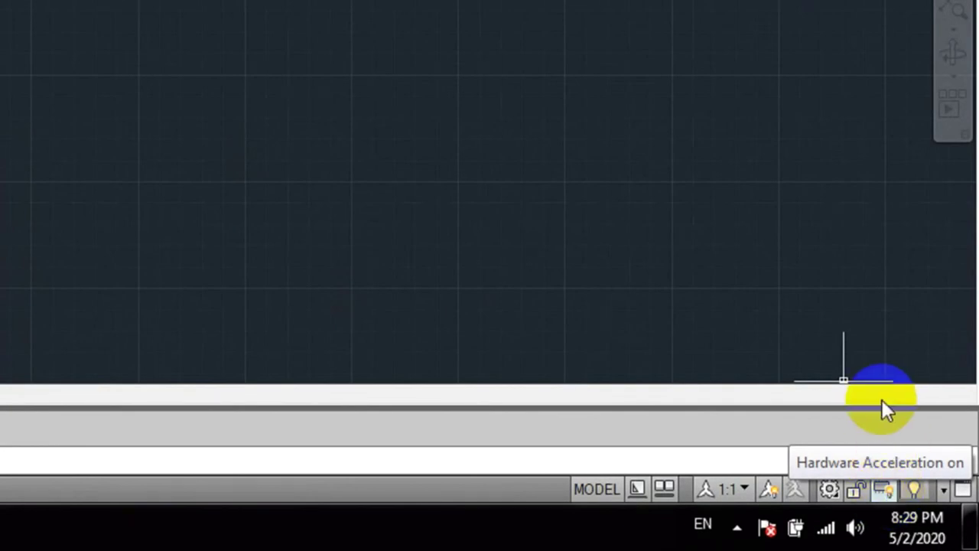
right_click(882, 400)
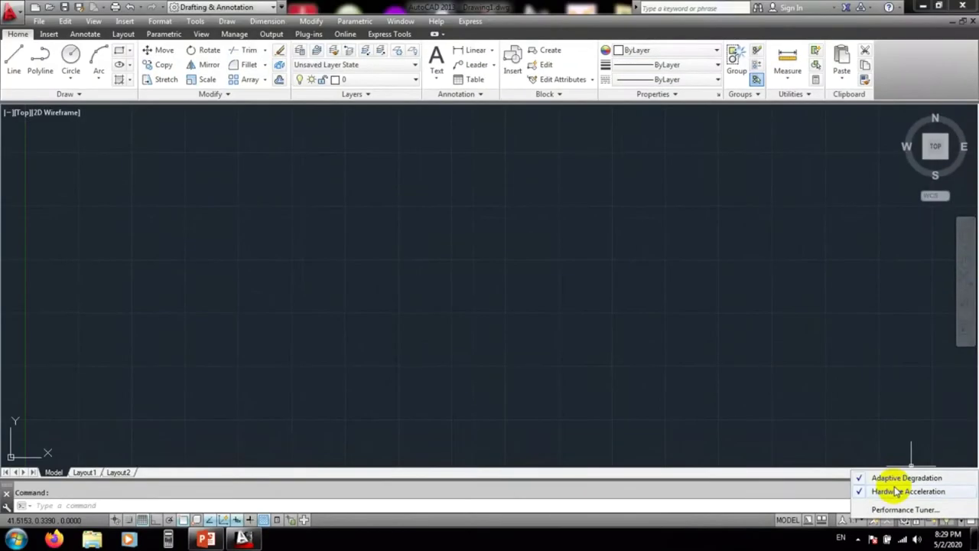
left_click(496, 335)
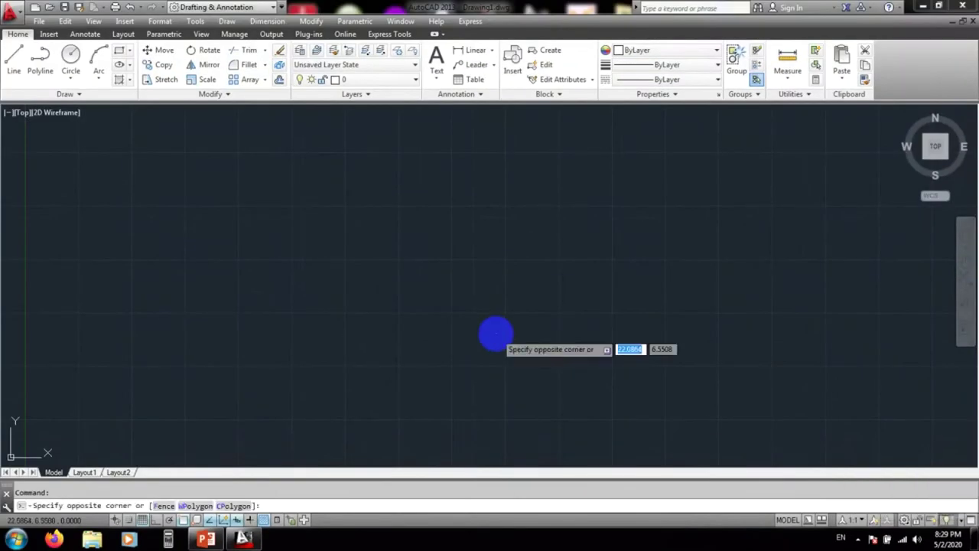
left_click(495, 337)
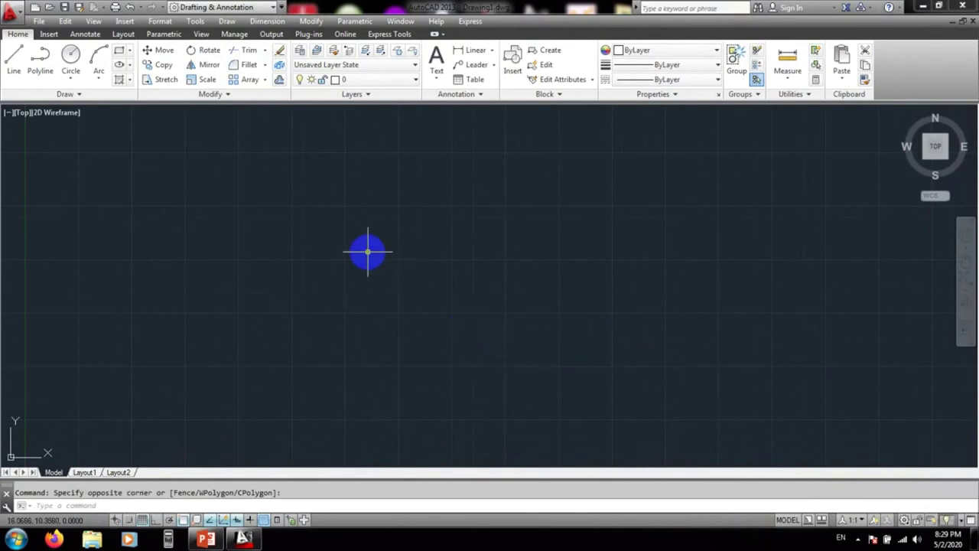
type("u")
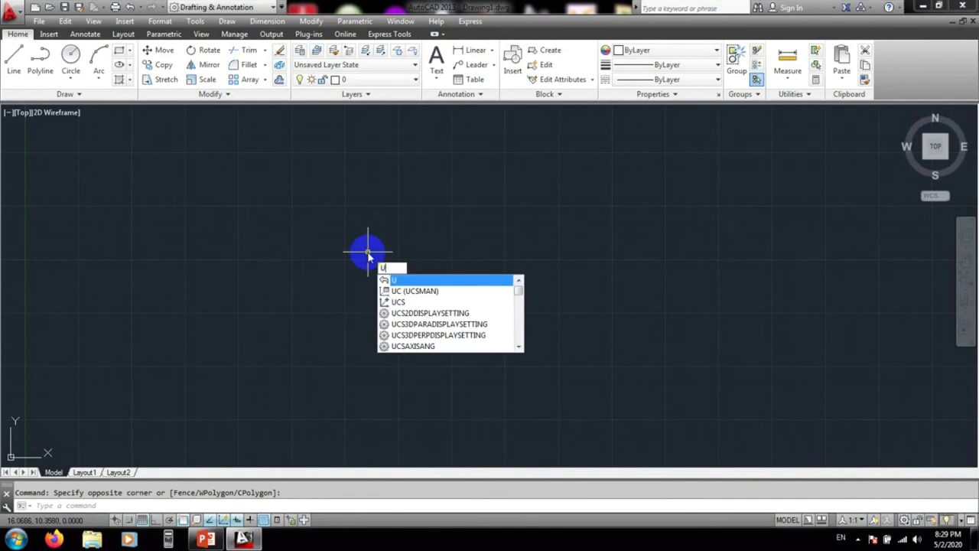
key("BackSpace")
left_click(285, 211)
left_click(274, 193)
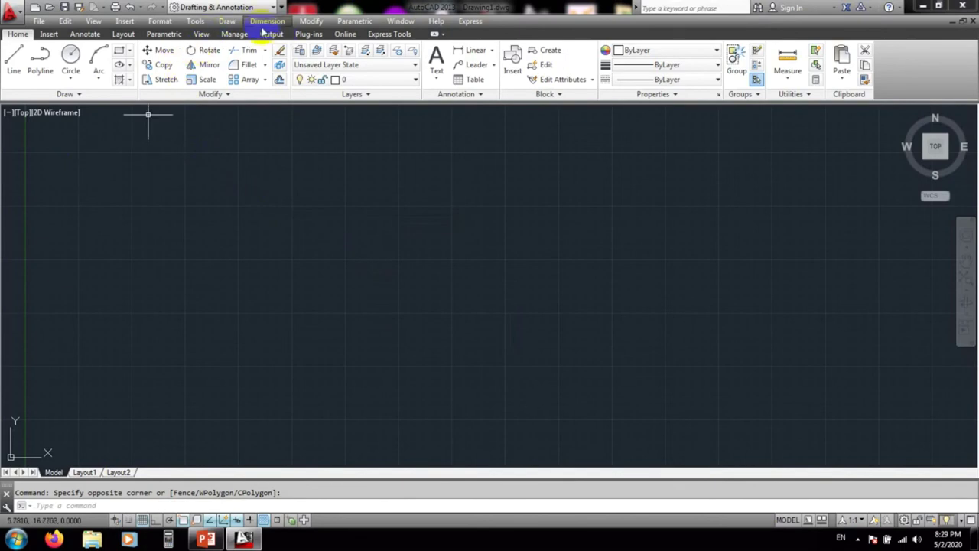
- Open the Drawing Units settings and reposition the dialog over the drawing area
left_click(161, 22)
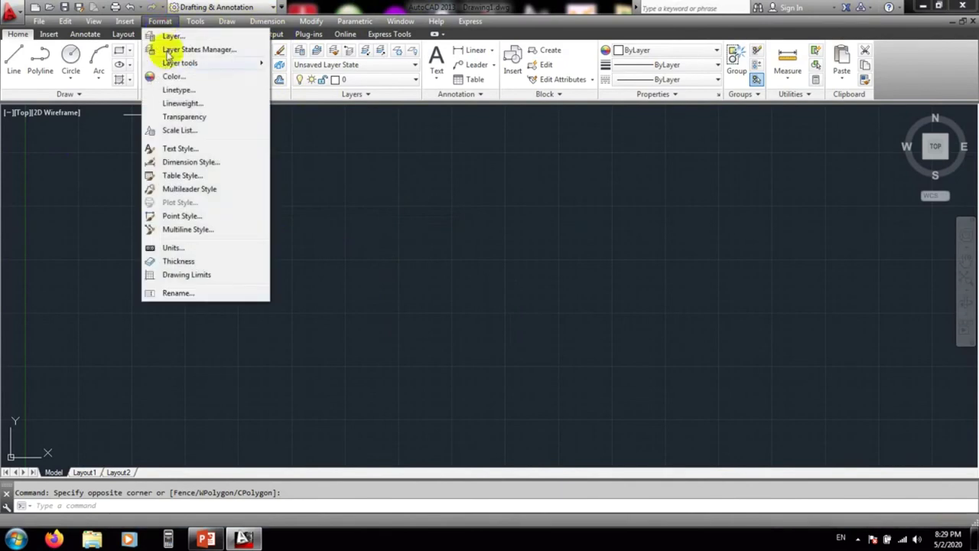
left_click(172, 248)
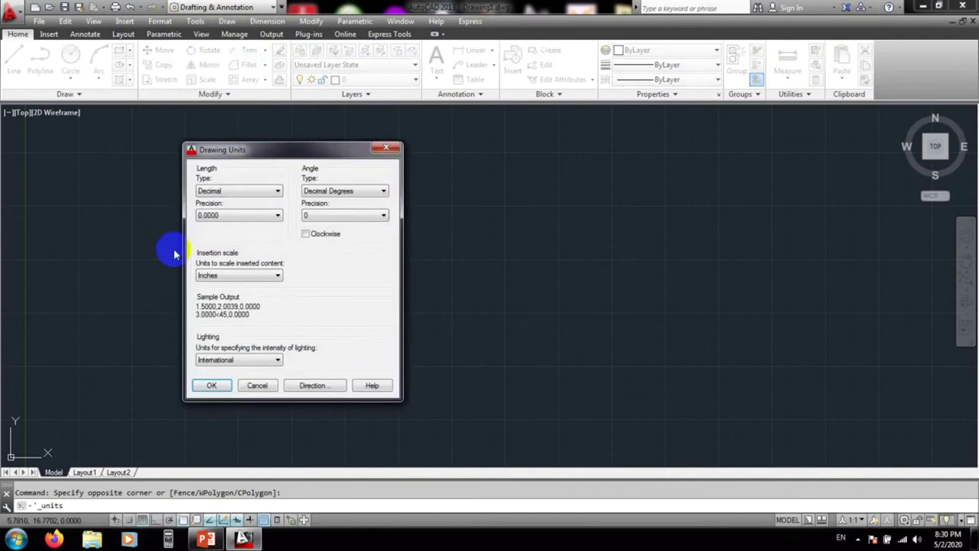
mouse_move(254, 157)
left_mouse_down()
mouse_move(247, 149)
mouse_move(262, 158)
mouse_move(284, 146)
left_mouse_up()
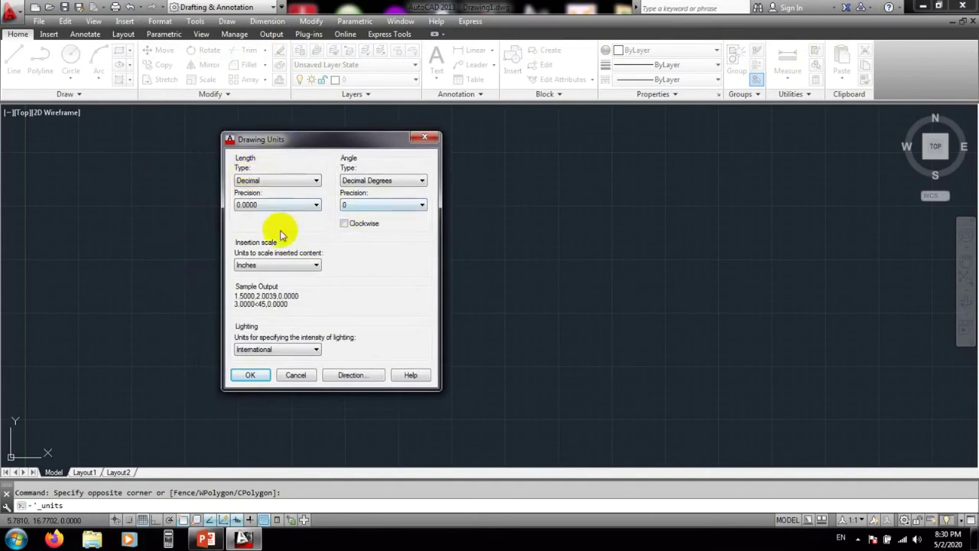
left_click_drag(291, 139, 284, 143)
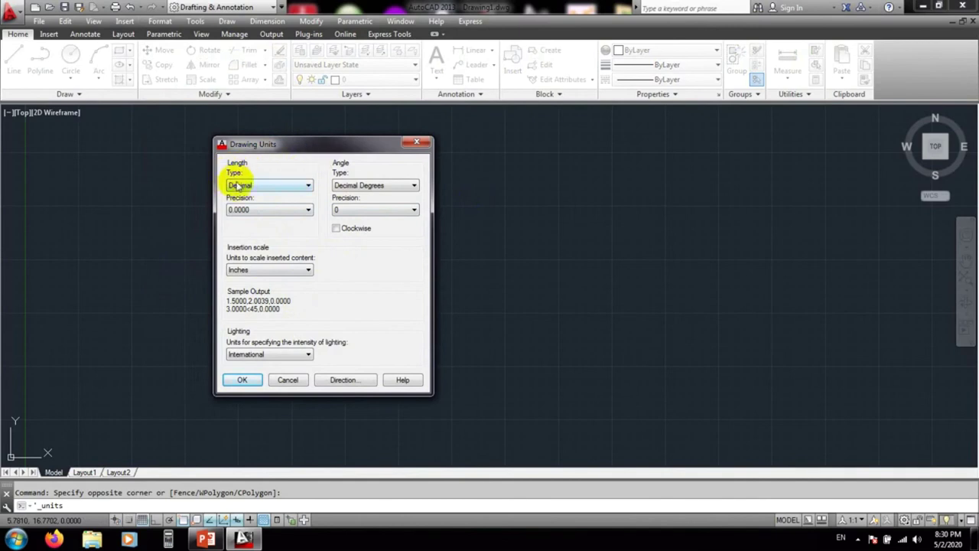
- Review the available length types and decimal precision choices while keeping the Decimal type
left_click(244, 185)
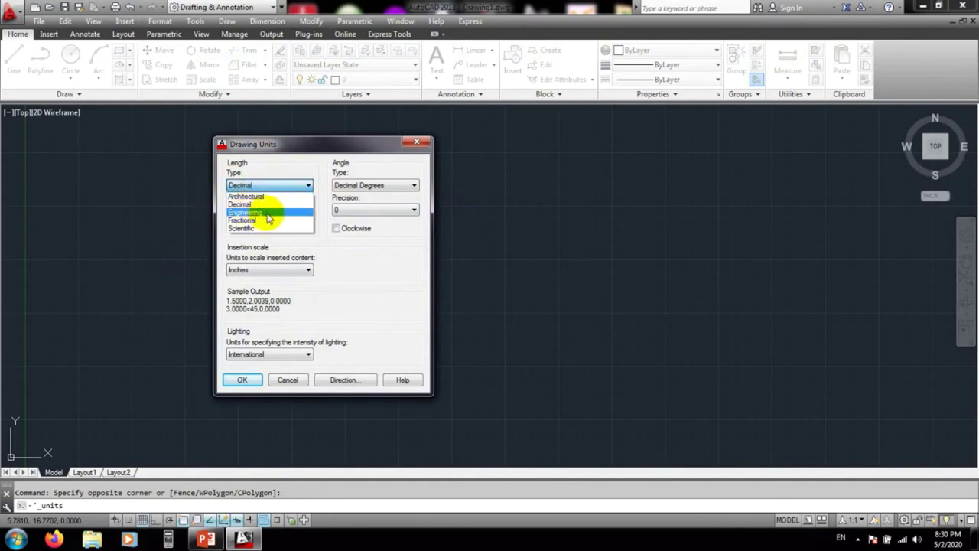
left_click(246, 205)
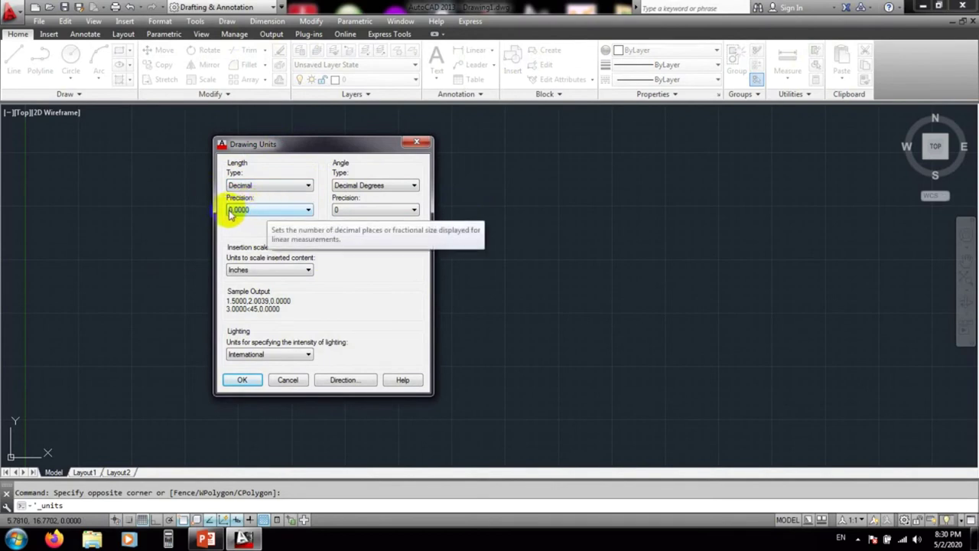
left_click(254, 210)
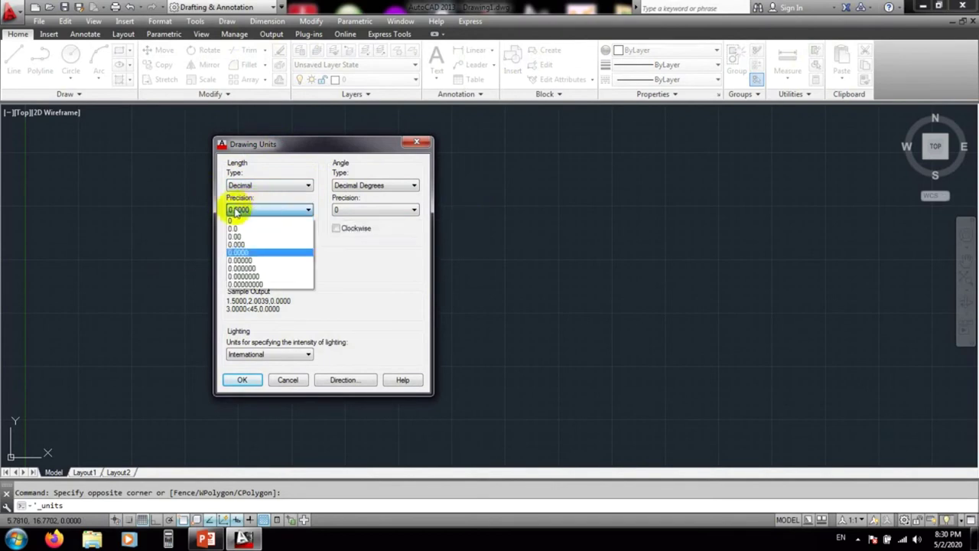
left_click(304, 209)
left_click(282, 185)
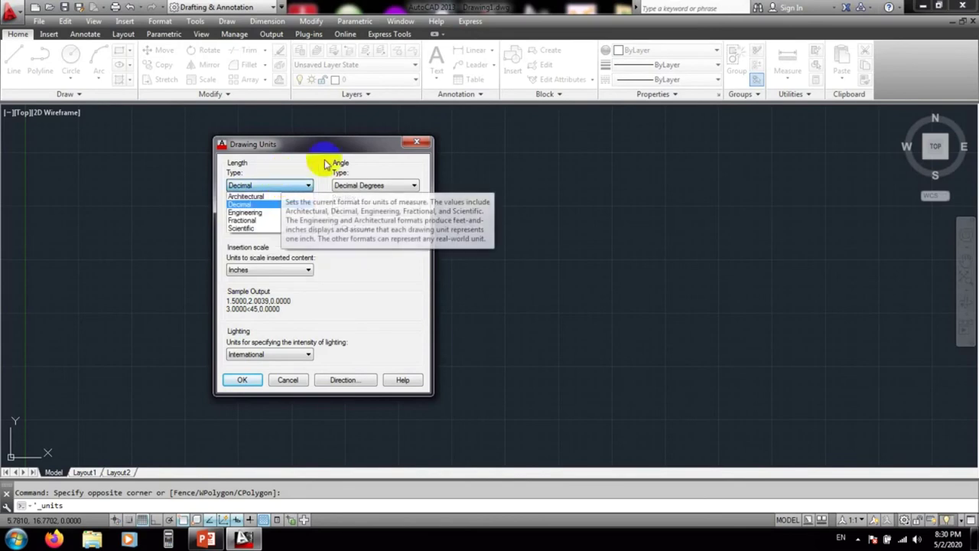
left_click(344, 279)
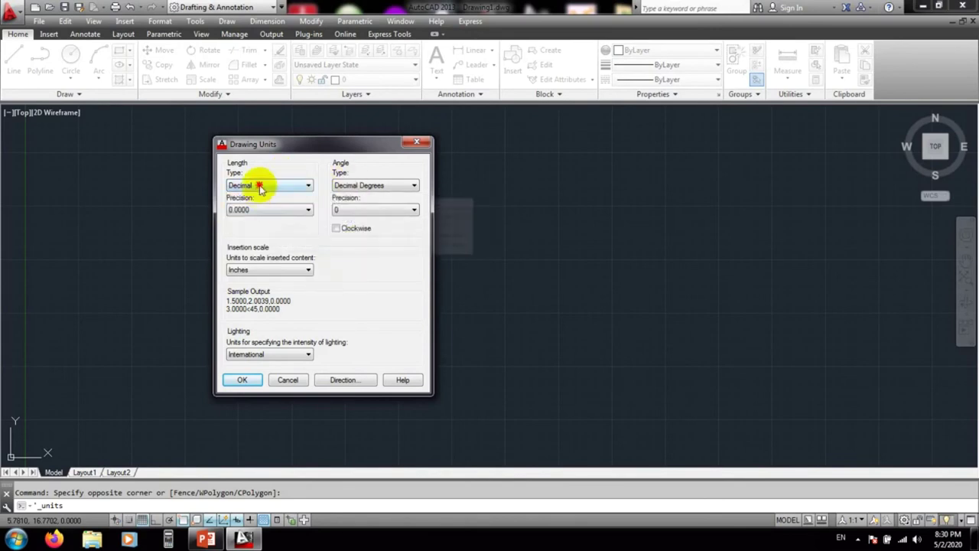
- Try the Engineering and Architectural length types to compare their precision formats, returning to Engineering
left_click(260, 186)
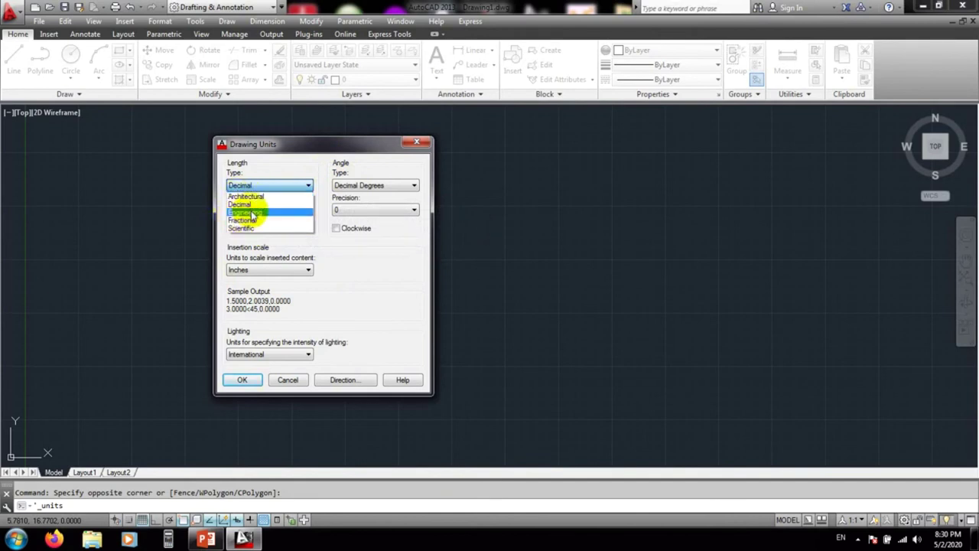
left_click(245, 212)
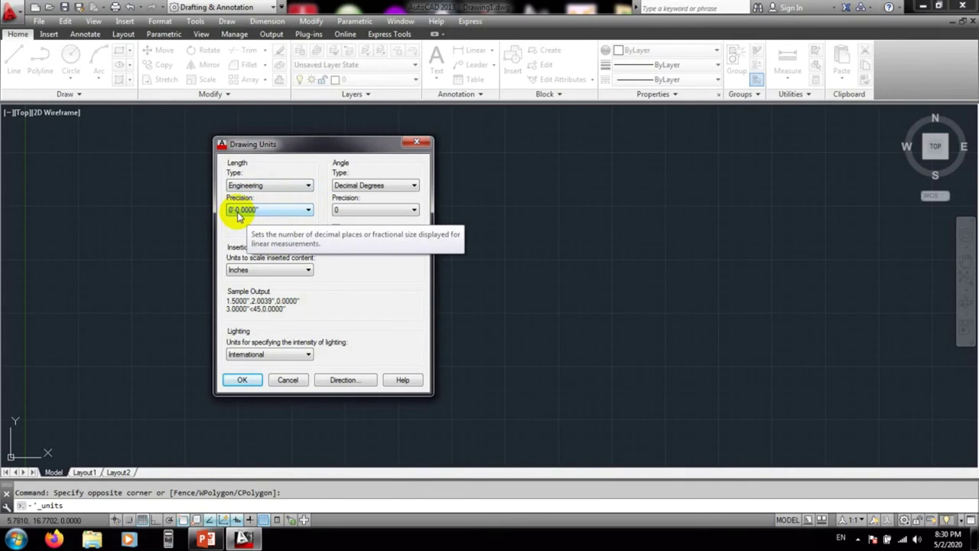
left_click(249, 185)
left_click(246, 194)
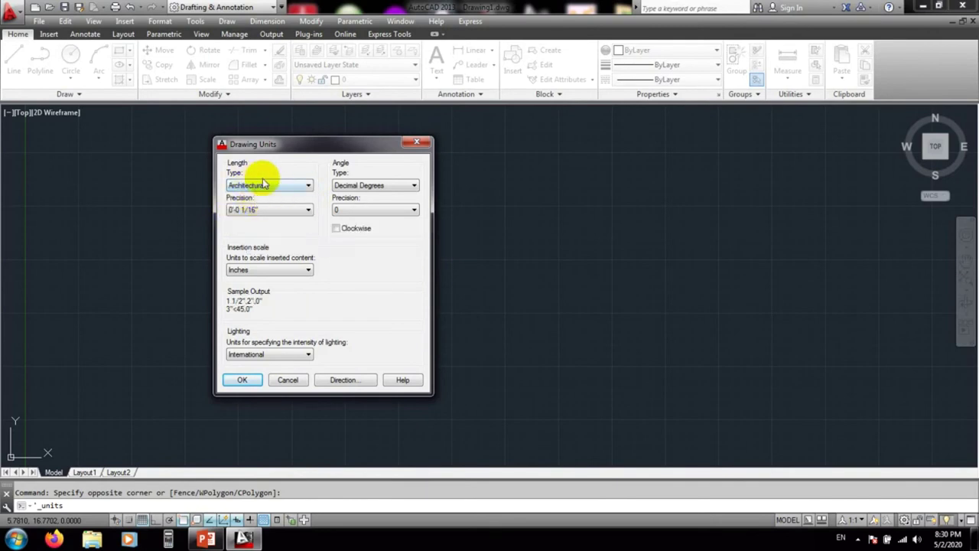
left_click(258, 210)
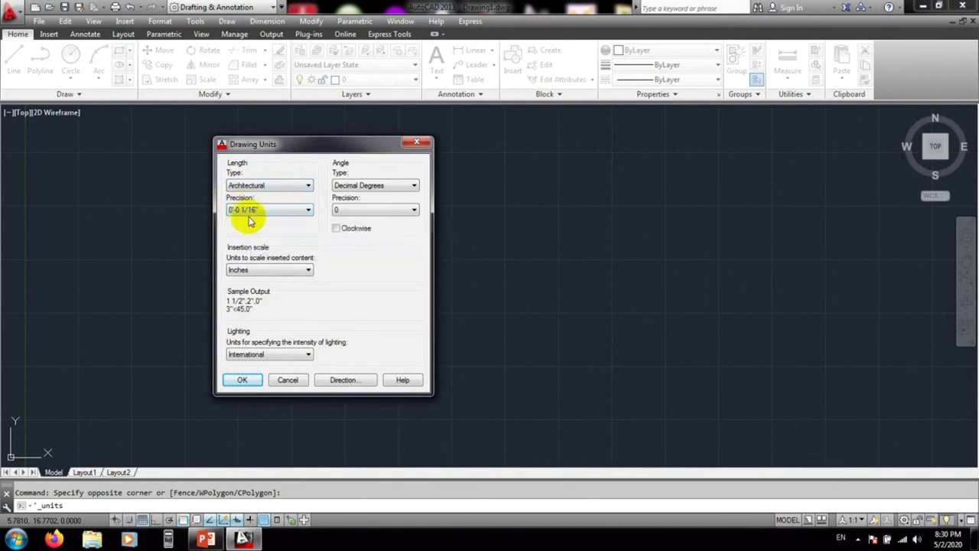
left_click(251, 185)
left_click(251, 212)
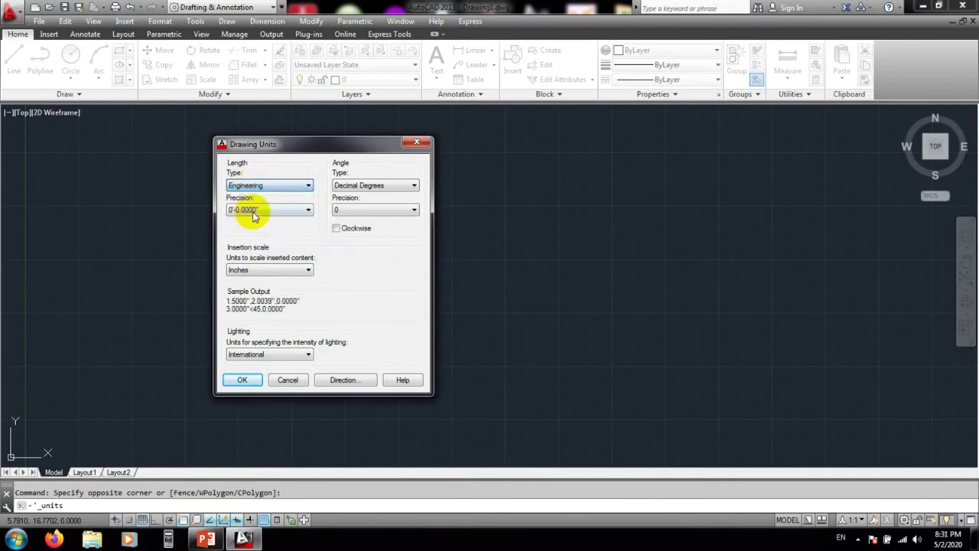
- Examine the units offered for scaling inserted content
left_click(283, 268)
left_click(354, 262)
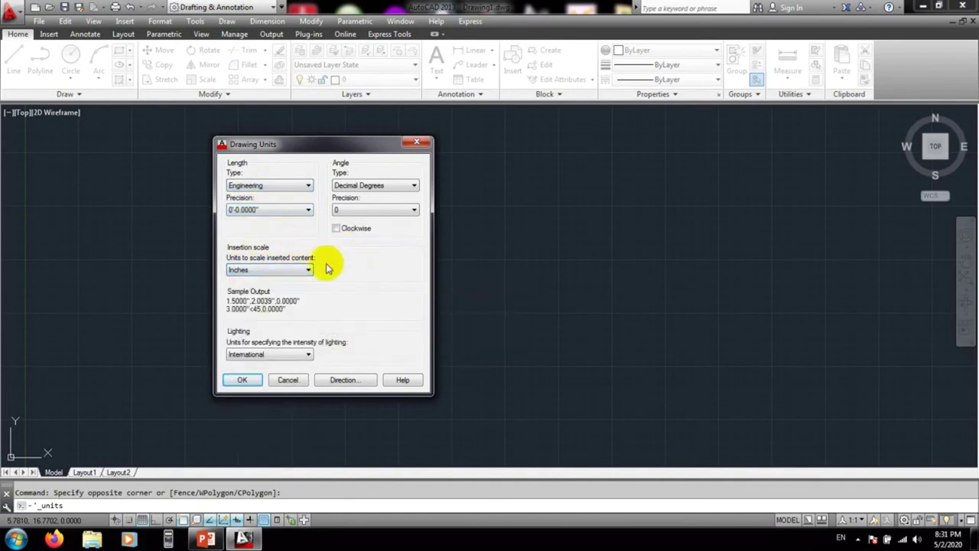
left_click(269, 273)
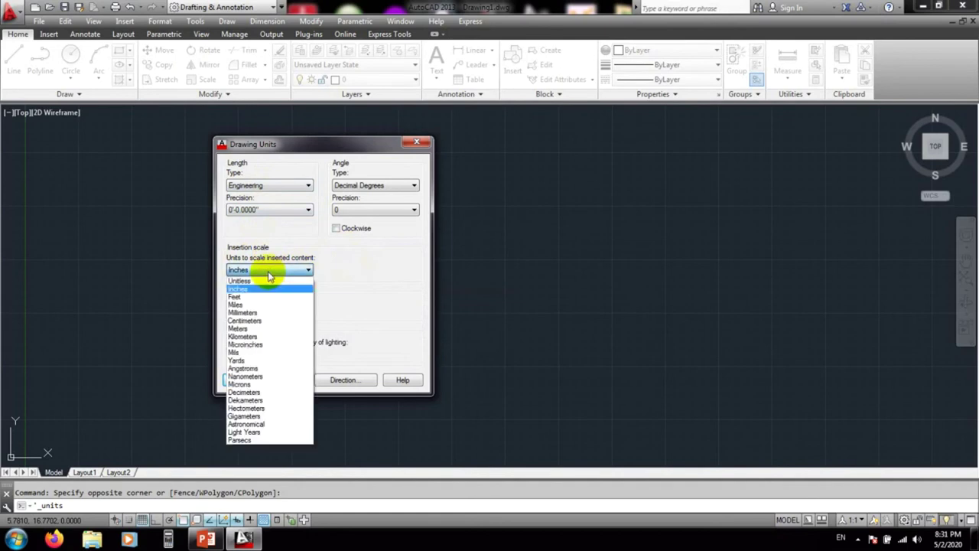
- Switch the length type to Decimal and look over the other length types again
left_click(295, 185)
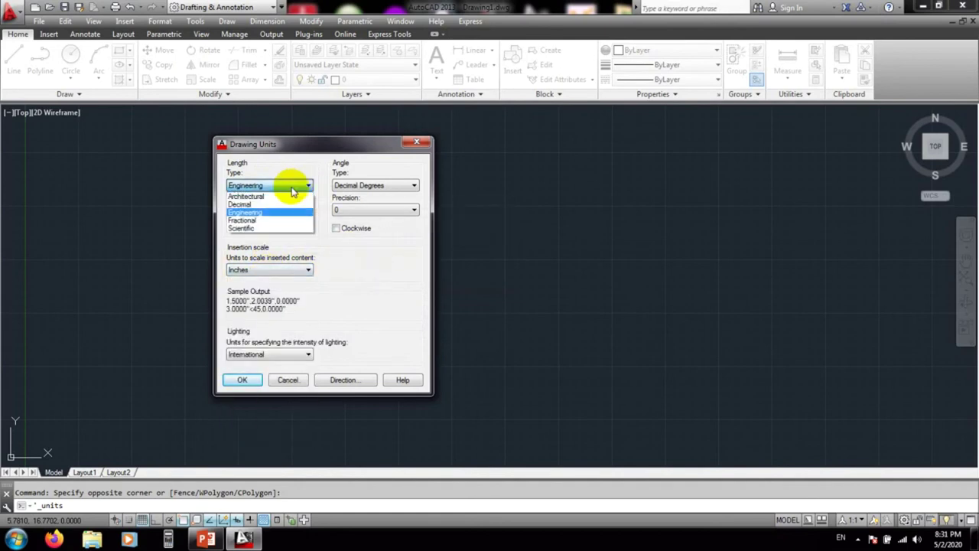
left_click(259, 212)
left_click(261, 186)
left_click(264, 204)
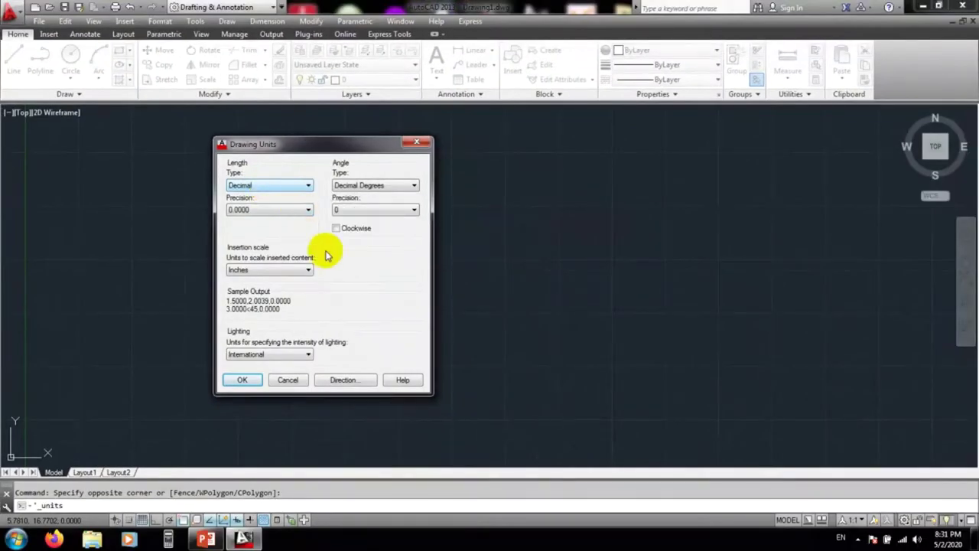
left_click(286, 188)
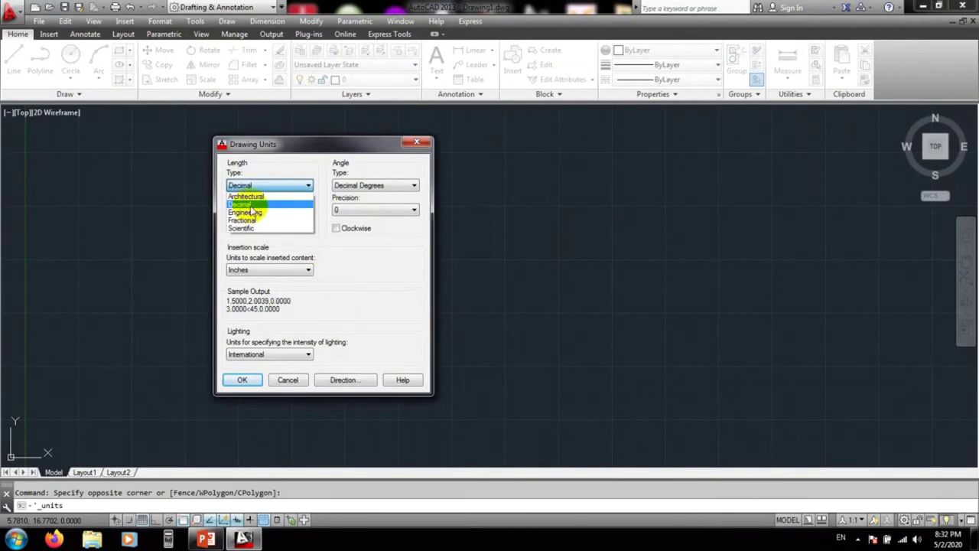
left_click(354, 261)
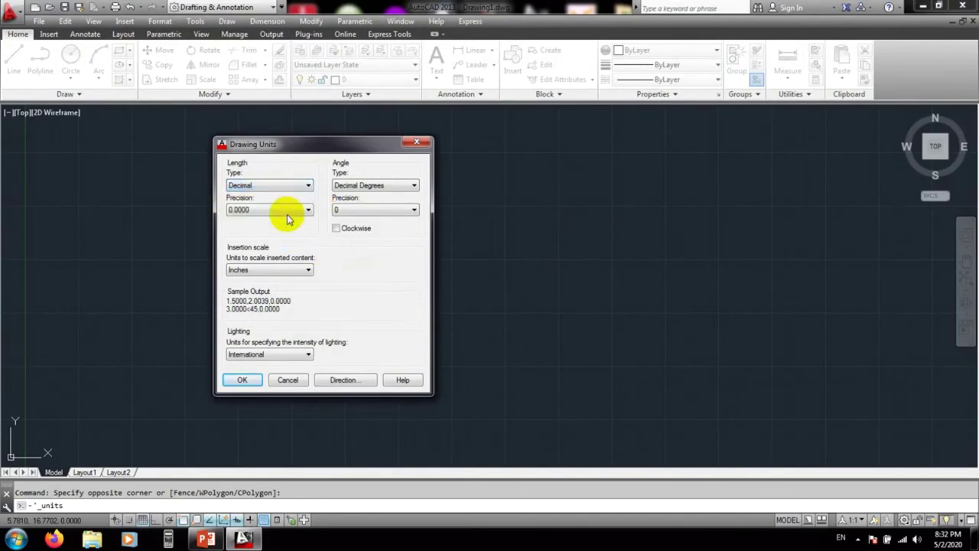
- Set the length type to Engineering with a precision of 0'-0.0"
left_click(274, 185)
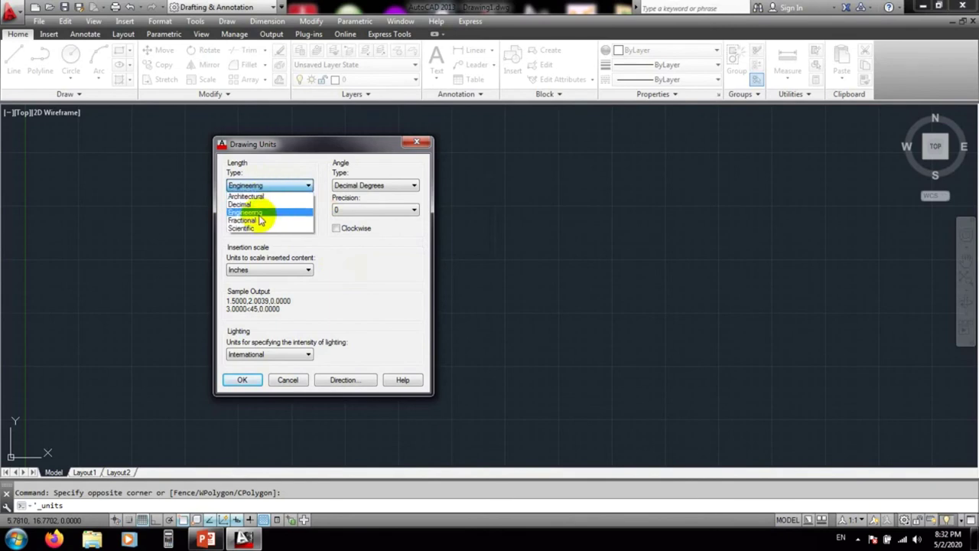
left_click(257, 213)
left_click(251, 214)
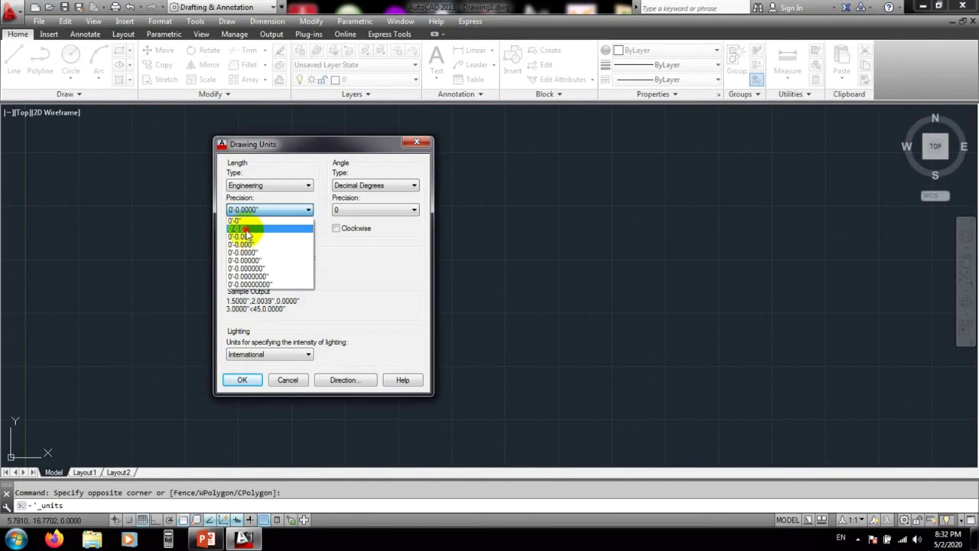
left_click(246, 231)
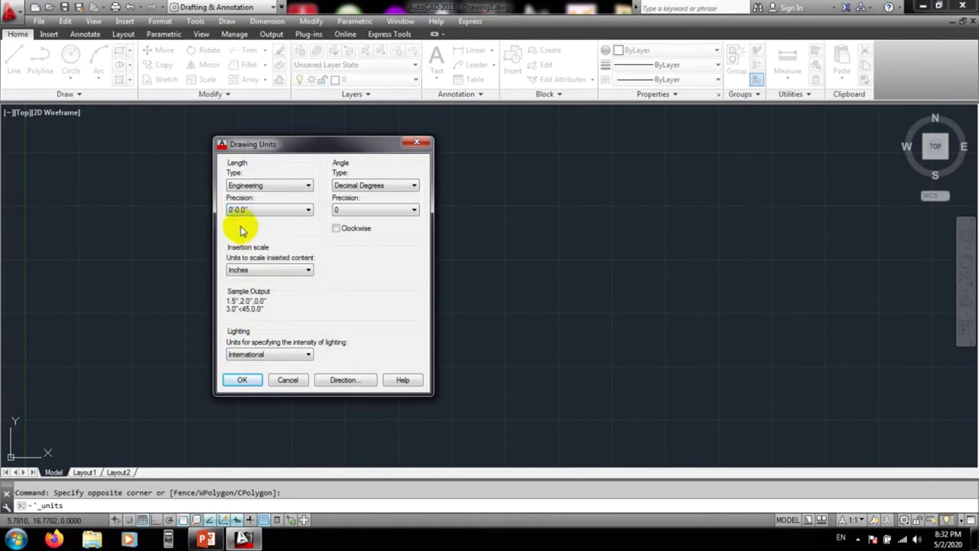
- Review the units available for scaling inserted content and select Inches
left_click(242, 271)
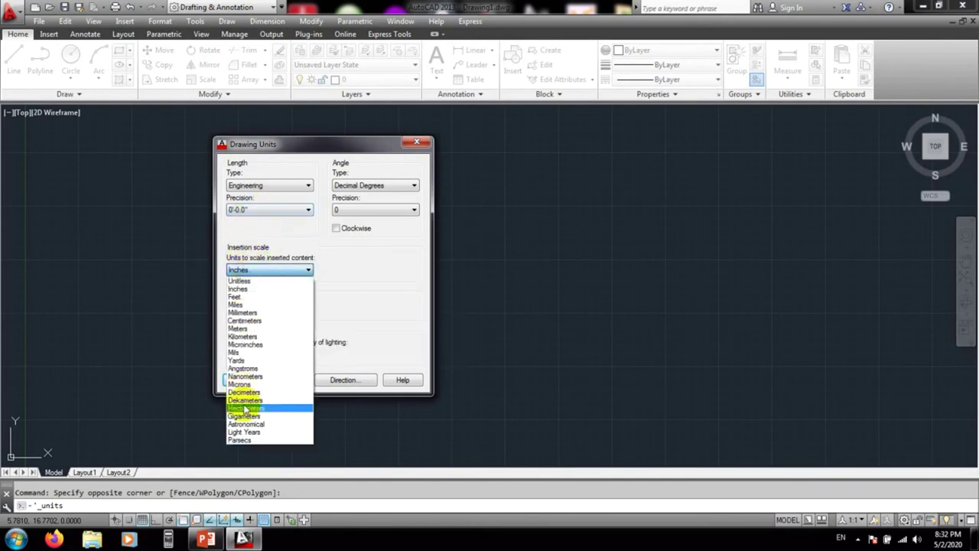
left_click(246, 264)
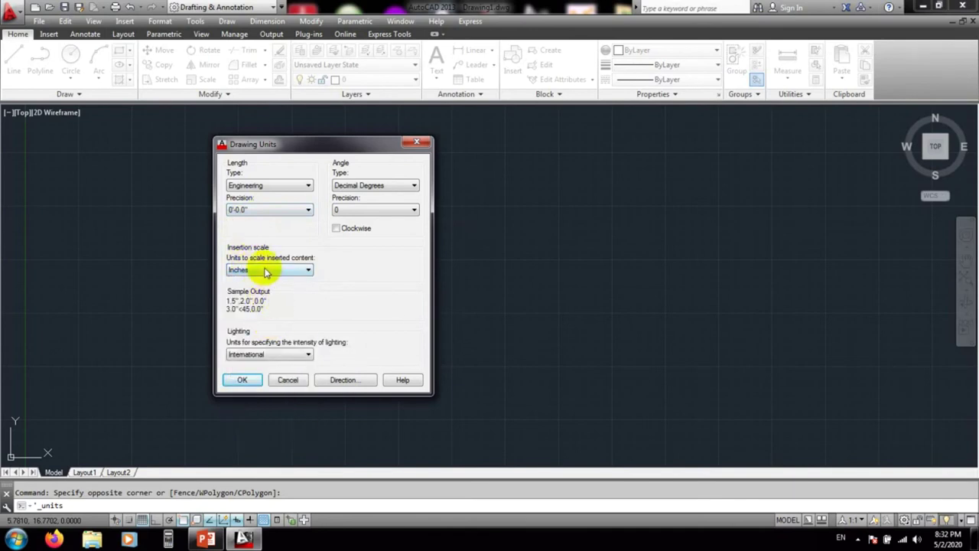
left_click(266, 271)
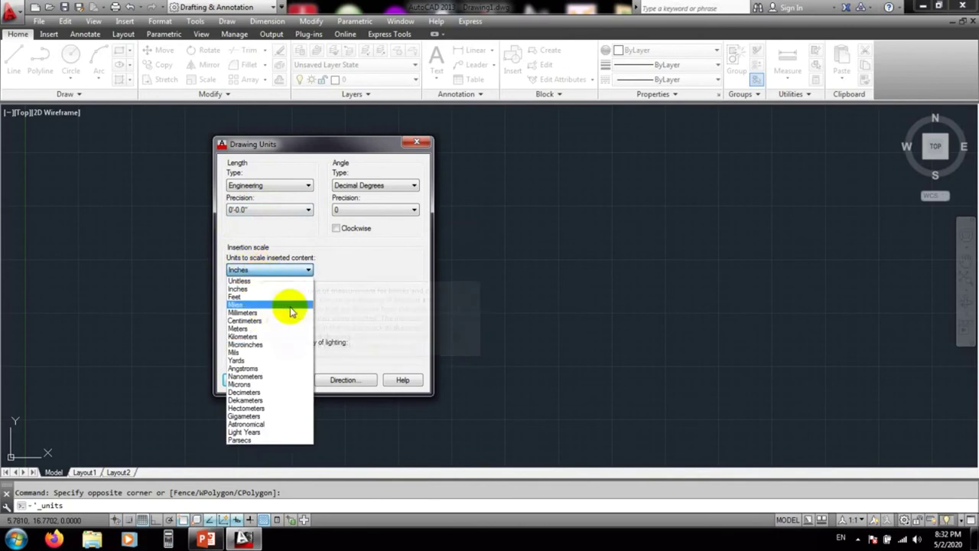
left_click(367, 291)
left_click(282, 271)
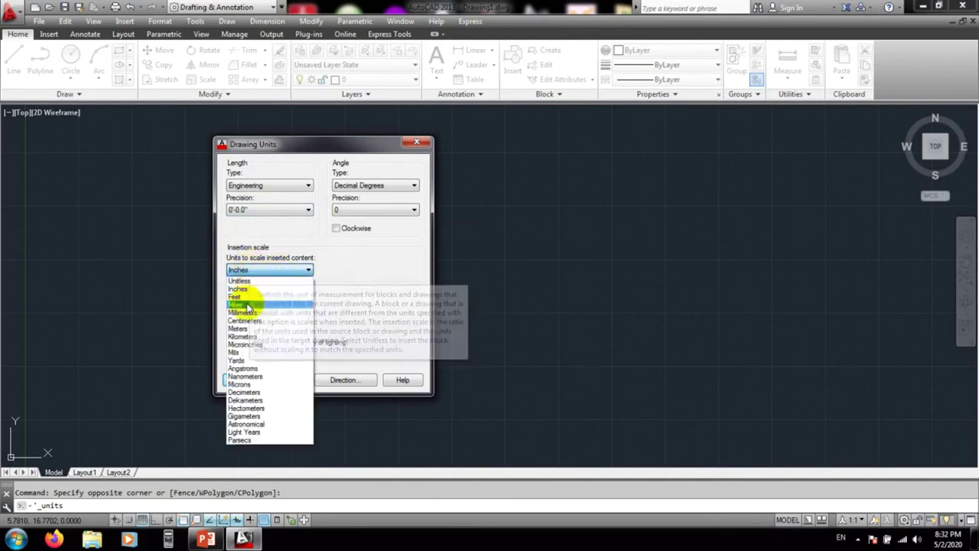
left_click(243, 289)
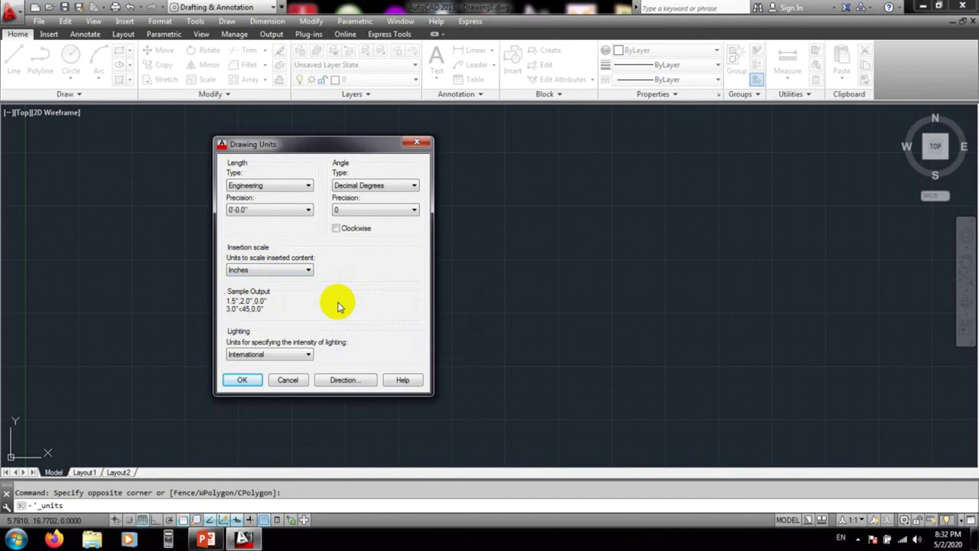
- Compare the insertion scale units with the available length types, leaving Inches and Engineering selected
left_click(306, 270)
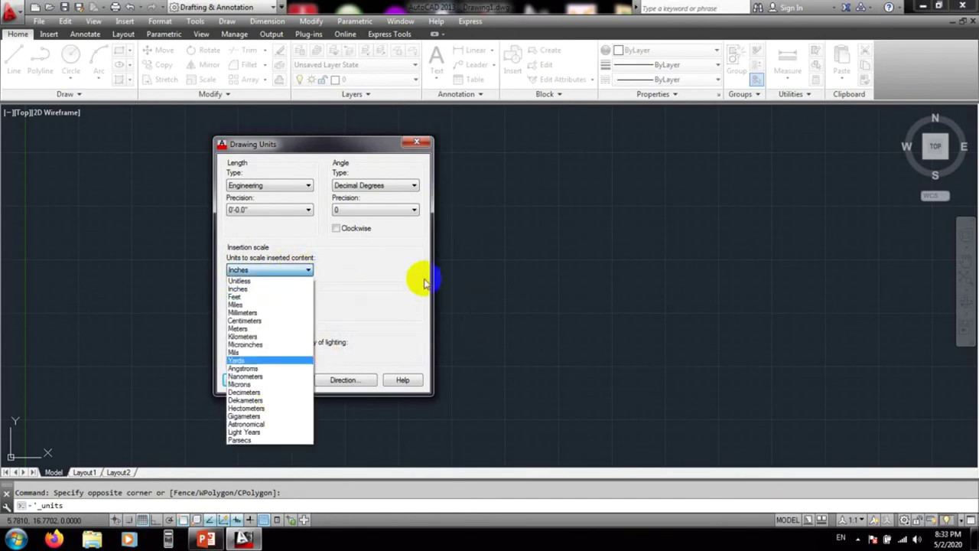
left_click(373, 258)
left_click(257, 271)
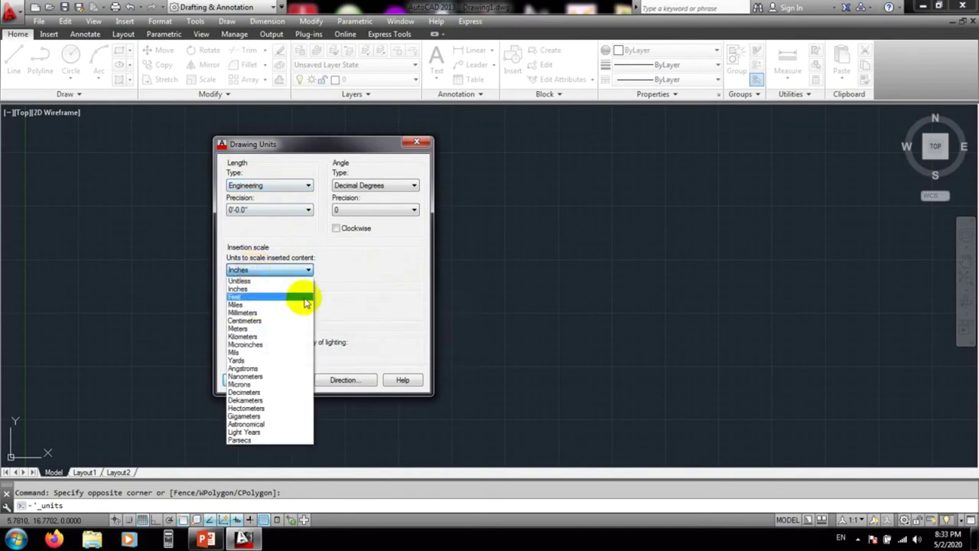
left_click(352, 289)
left_click(277, 185)
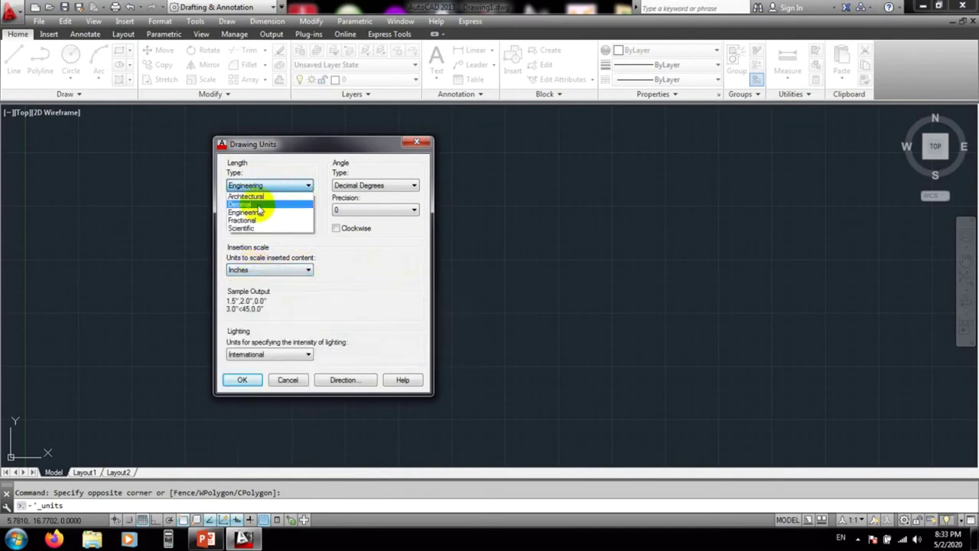
left_click(353, 266)
left_click(299, 270)
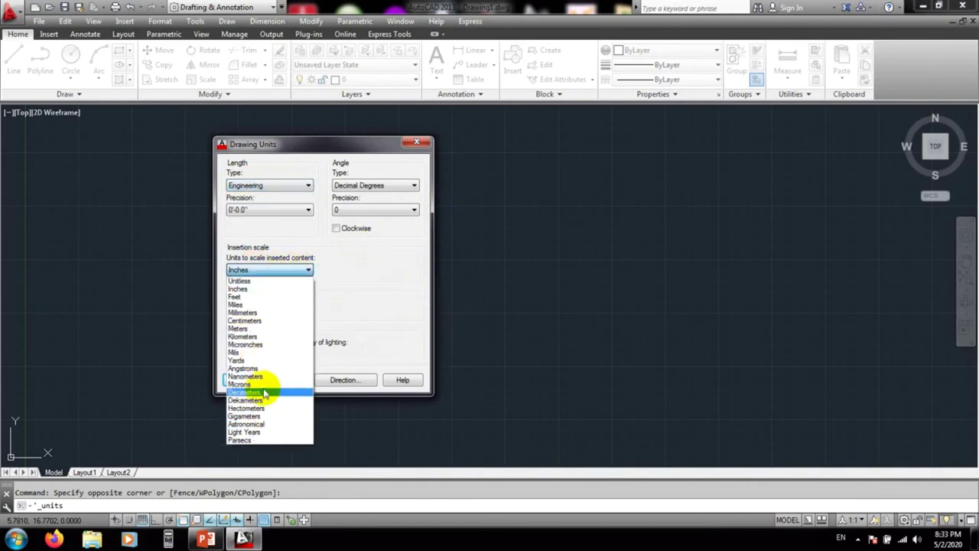
left_click(365, 307)
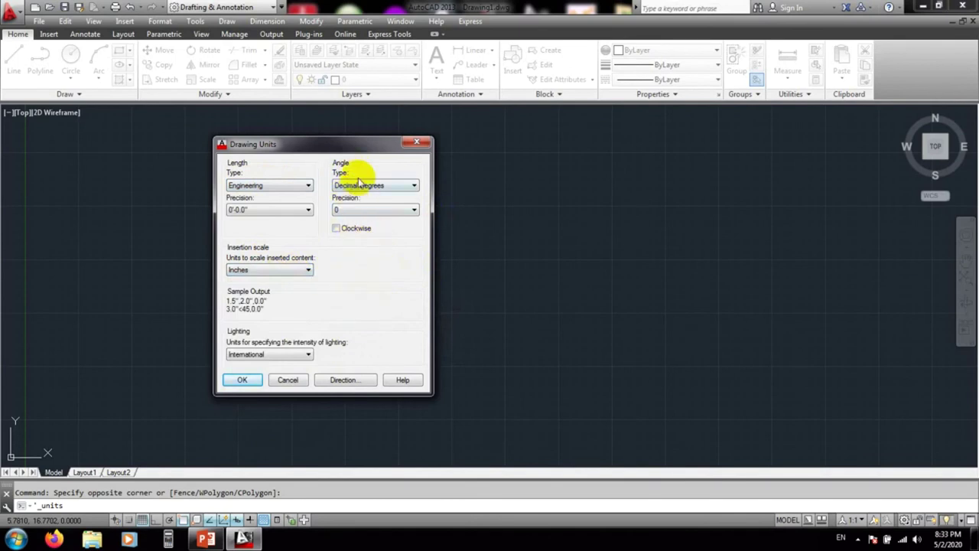
- Keep the angle type at Decimal Degrees with precision 0 and apply the drawing units
left_click(386, 186)
left_click(374, 191)
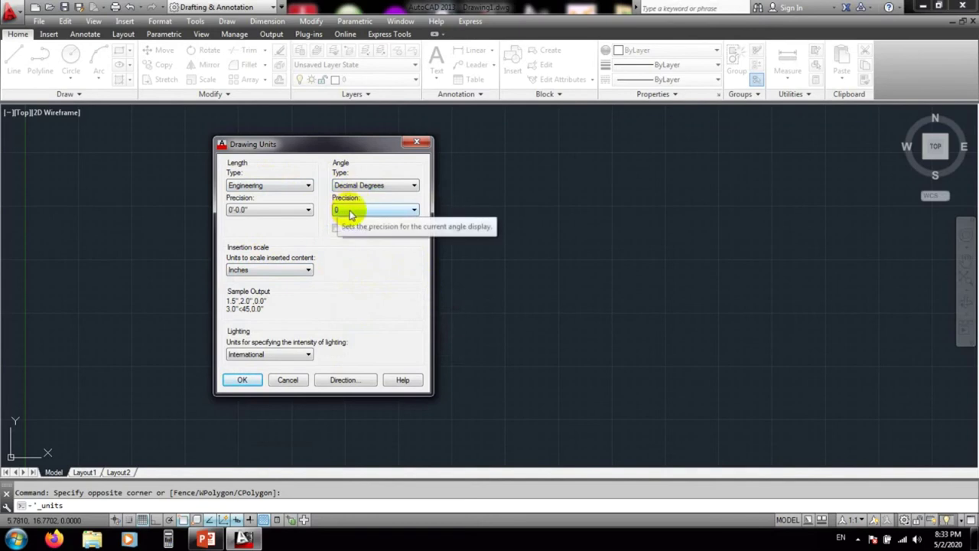
left_click(349, 211)
left_click(342, 221)
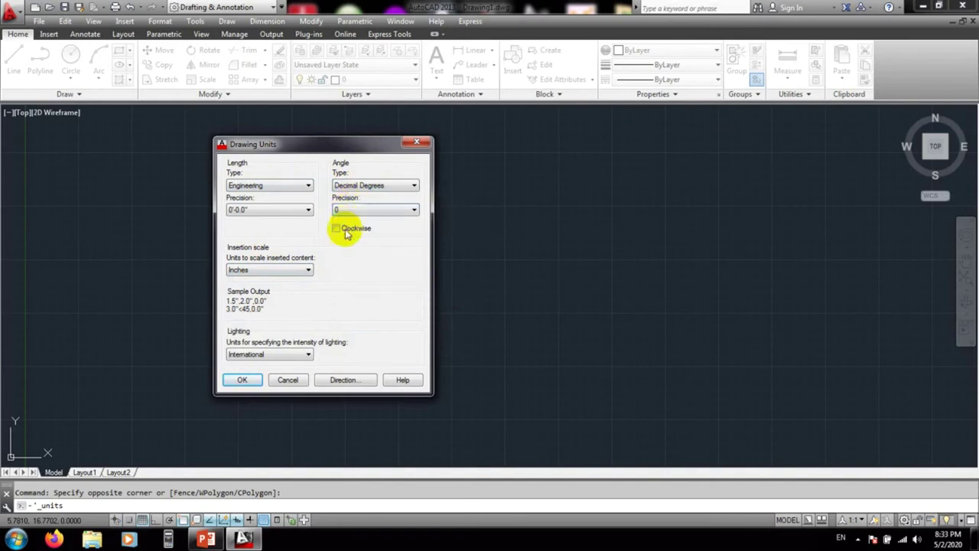
left_click(244, 380)
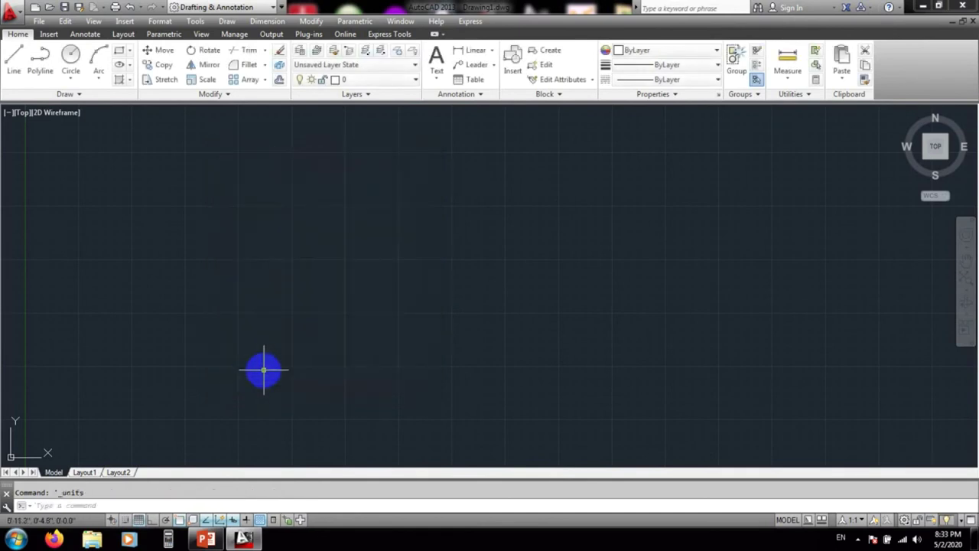
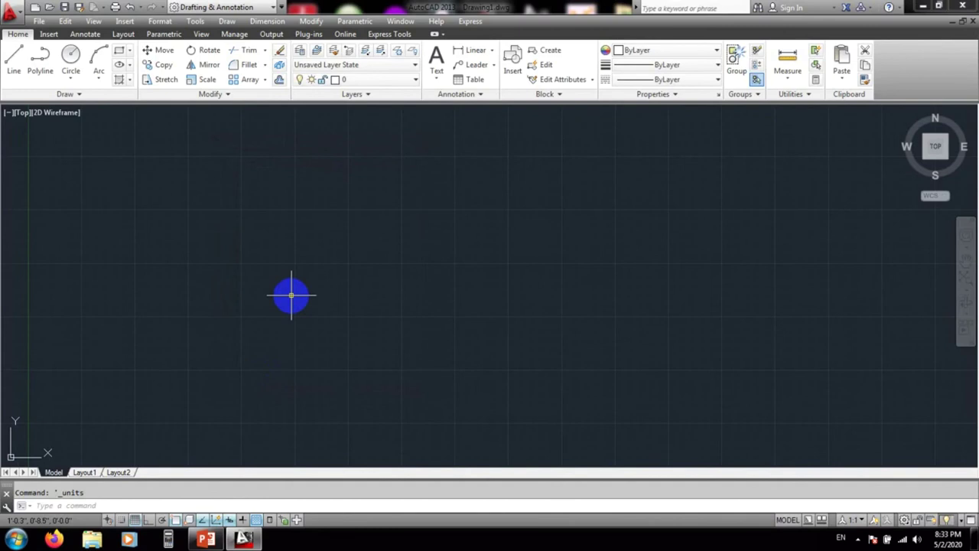
- Open the Standard dimension style for modification and move its settings dialog clear of the style manager
left_click(270, 22)
mouse_move(160, 21)
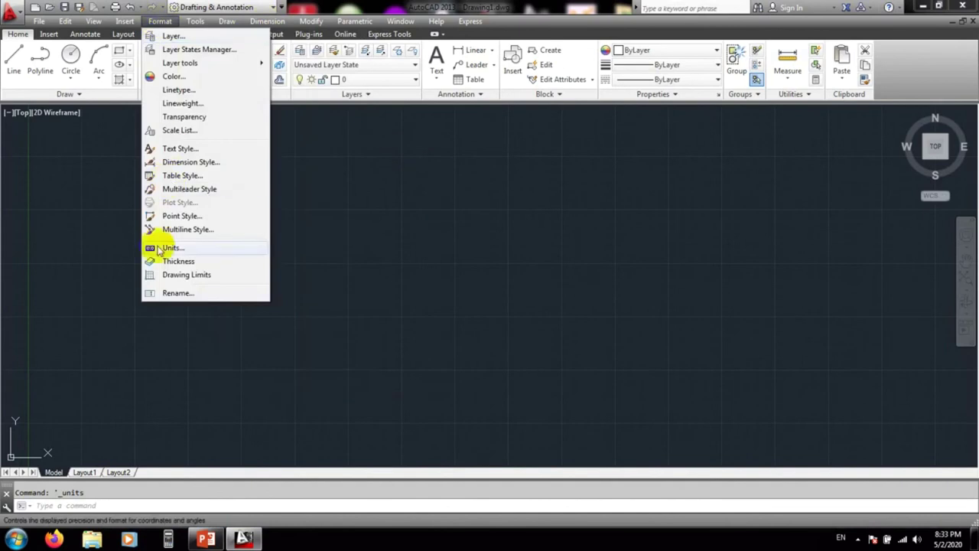
left_click(182, 164)
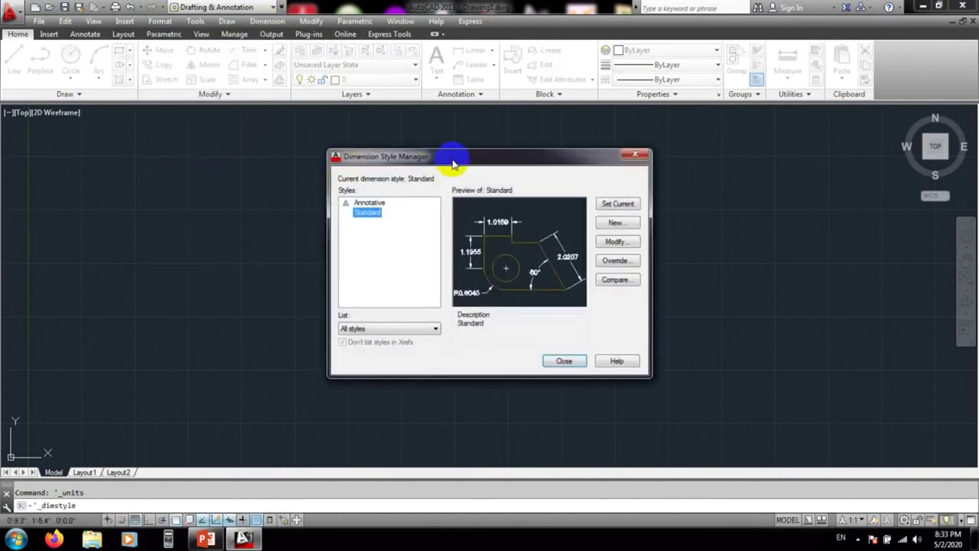
left_click_drag(453, 163, 418, 150)
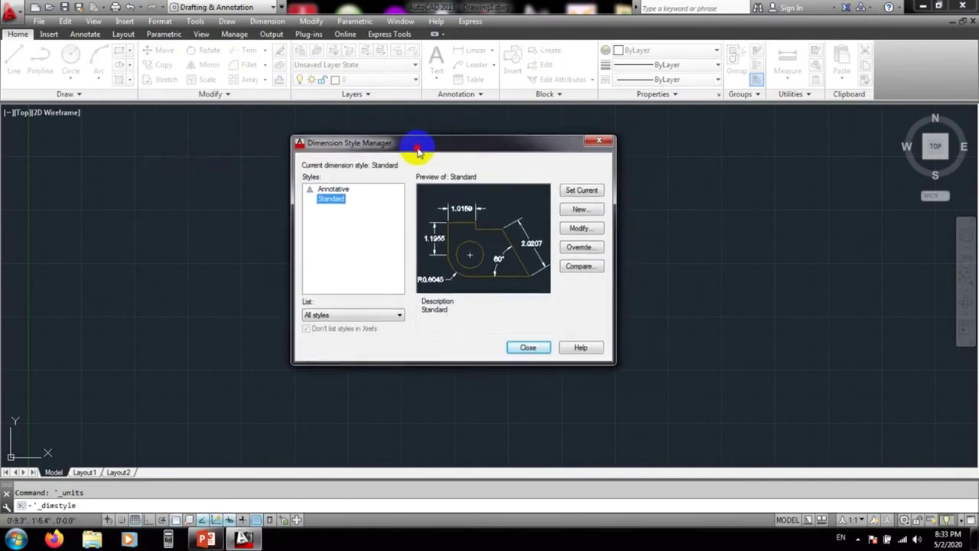
left_click(332, 200)
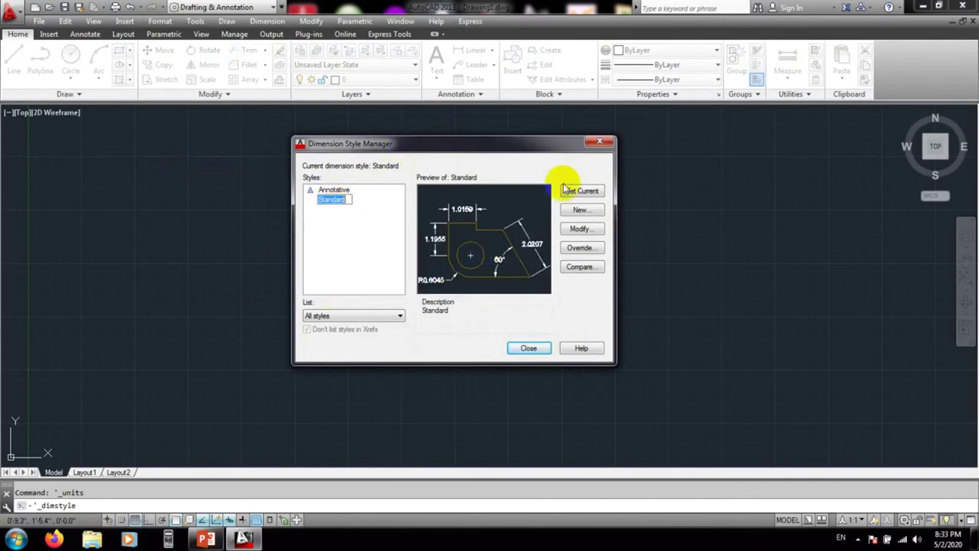
left_click(578, 230)
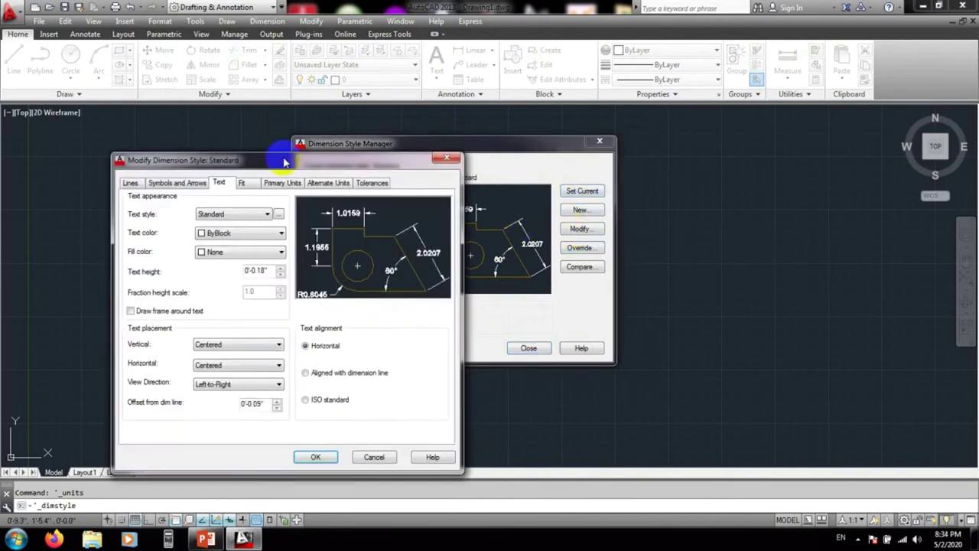
left_click_drag(284, 148, 582, 125)
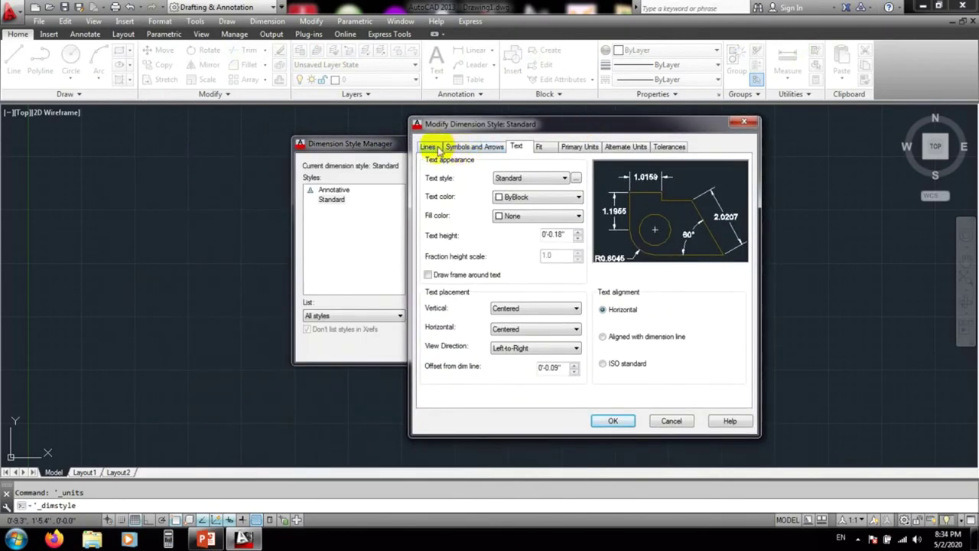
- Toggle fixed length extension lines off and back on for the Standard dimension style to compare the preview
left_click(428, 146)
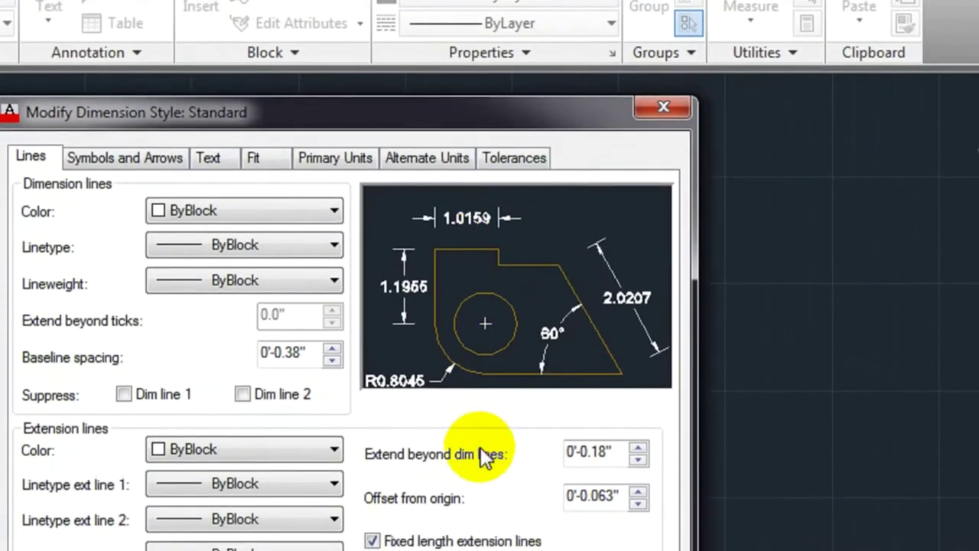
left_click(476, 270)
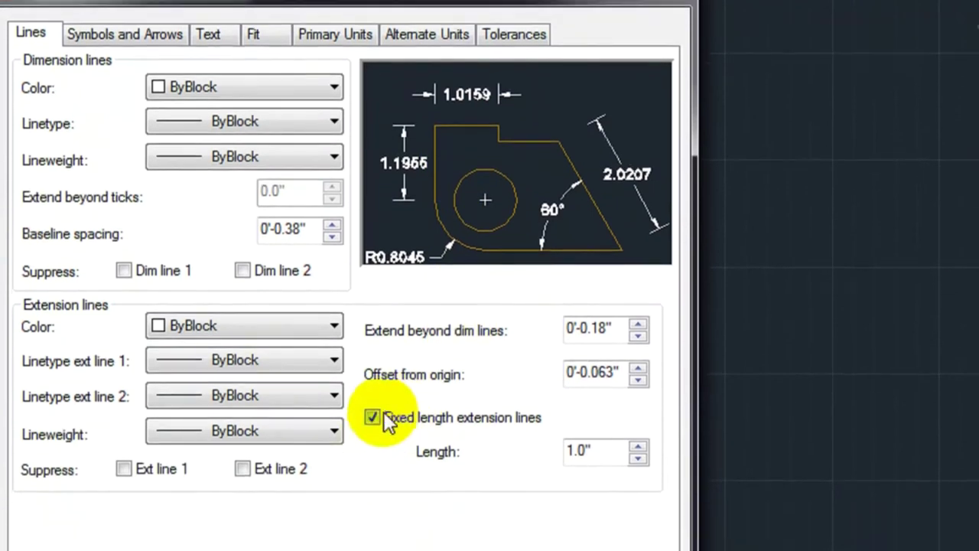
left_click(373, 437)
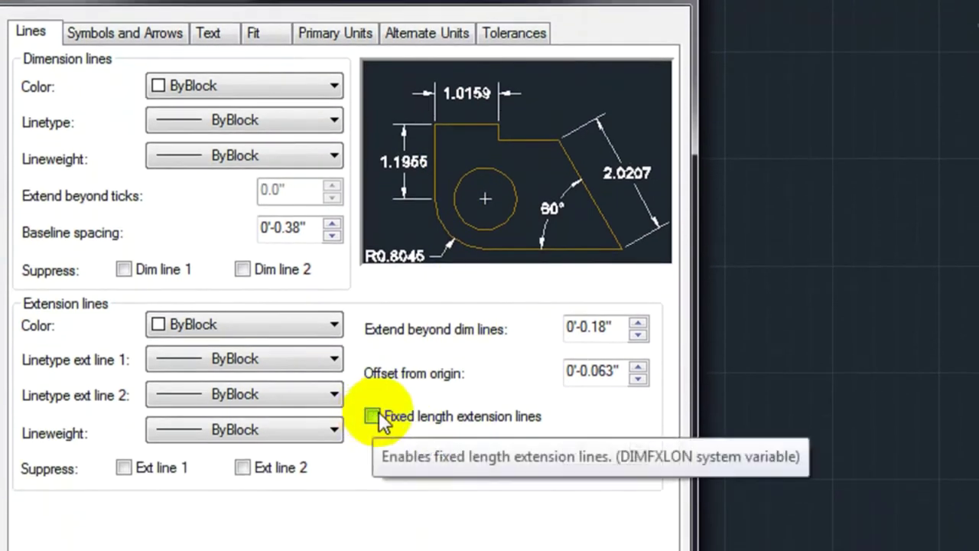
left_click(569, 146)
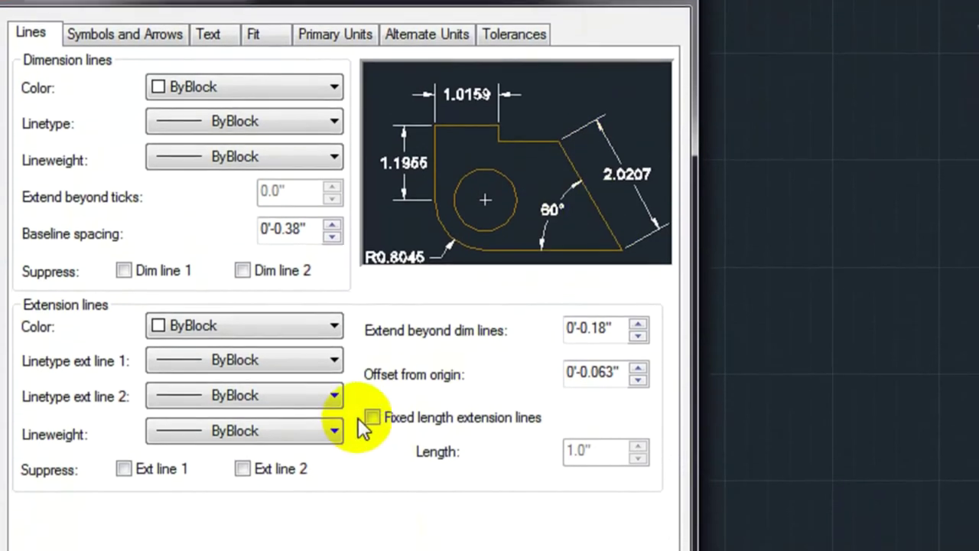
left_click(372, 446)
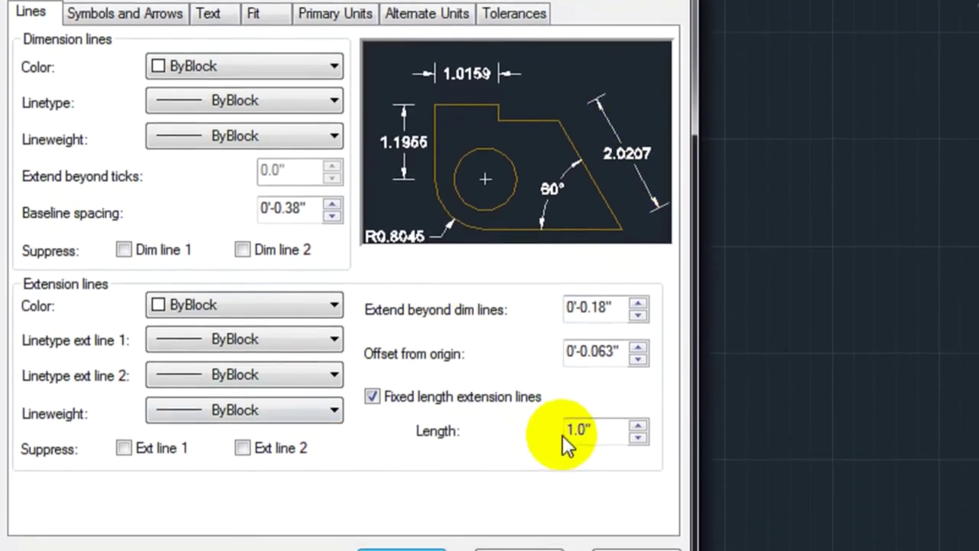
left_click(579, 430)
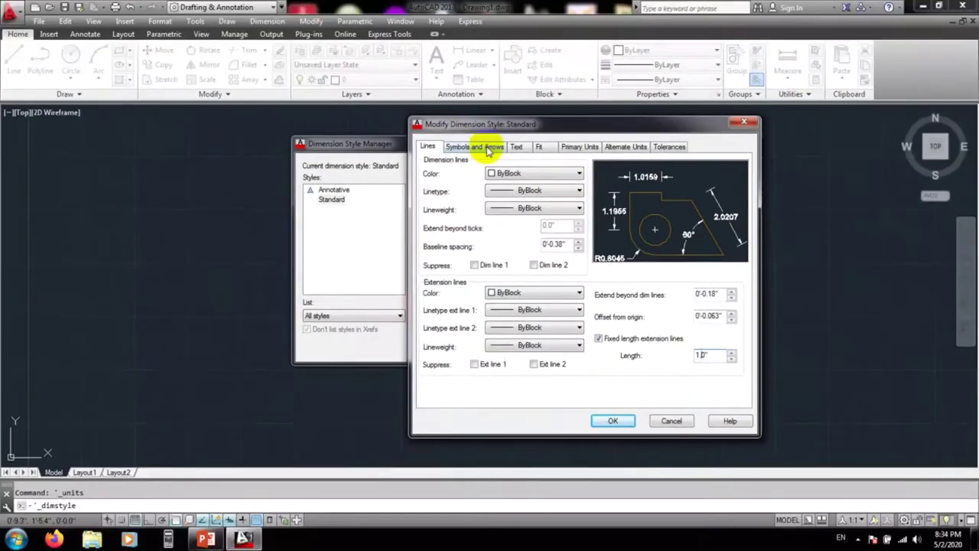
- Examine the dimension style's arrowhead, fit and text settings, including the available text colors
left_click(464, 151)
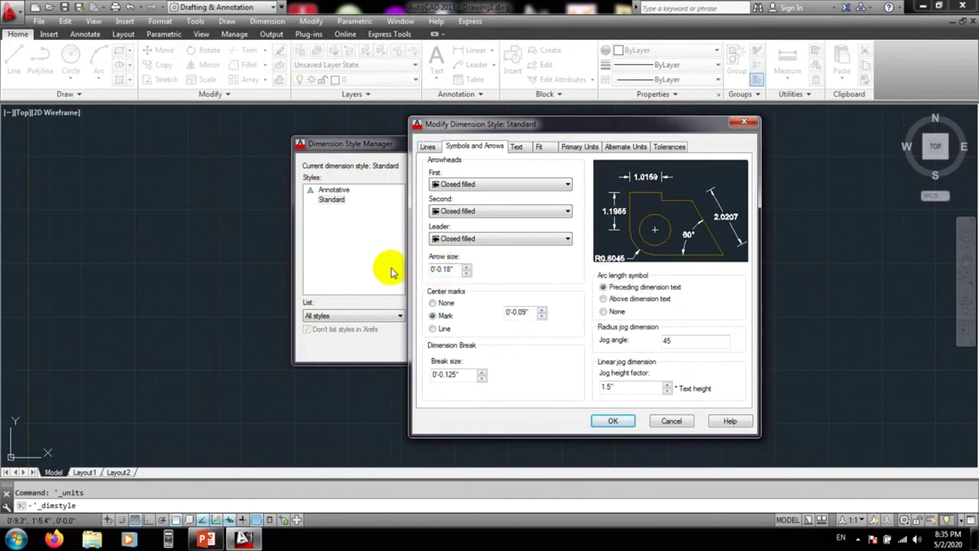
left_click(517, 146)
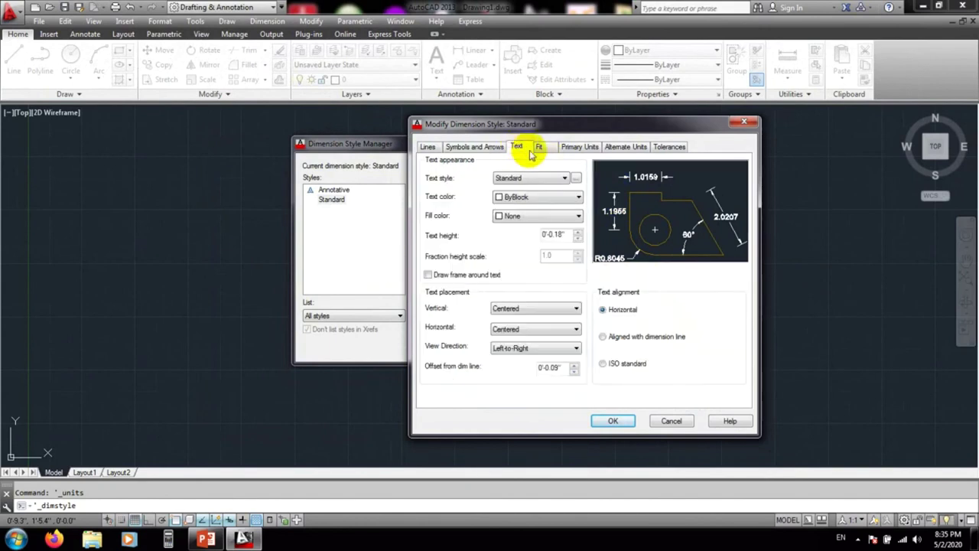
left_click(539, 147)
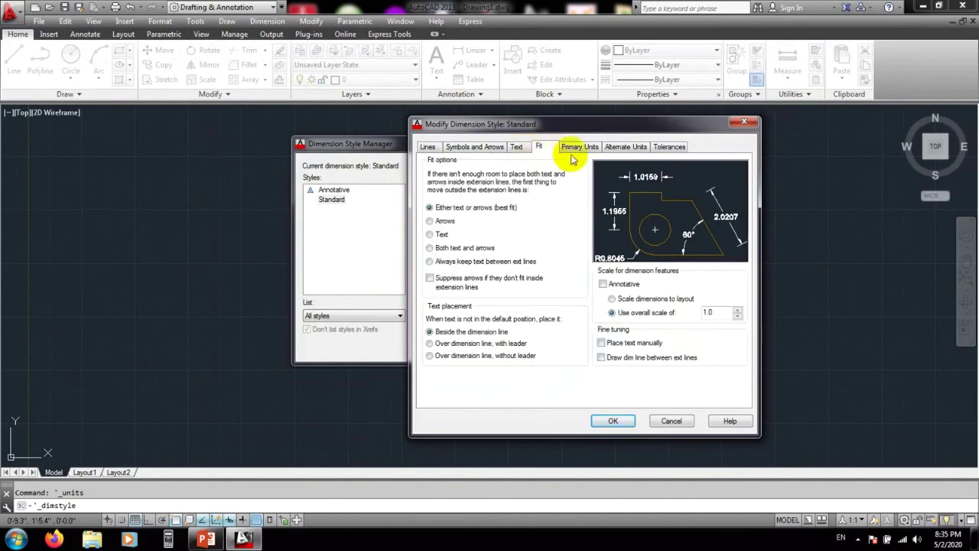
left_click(517, 146)
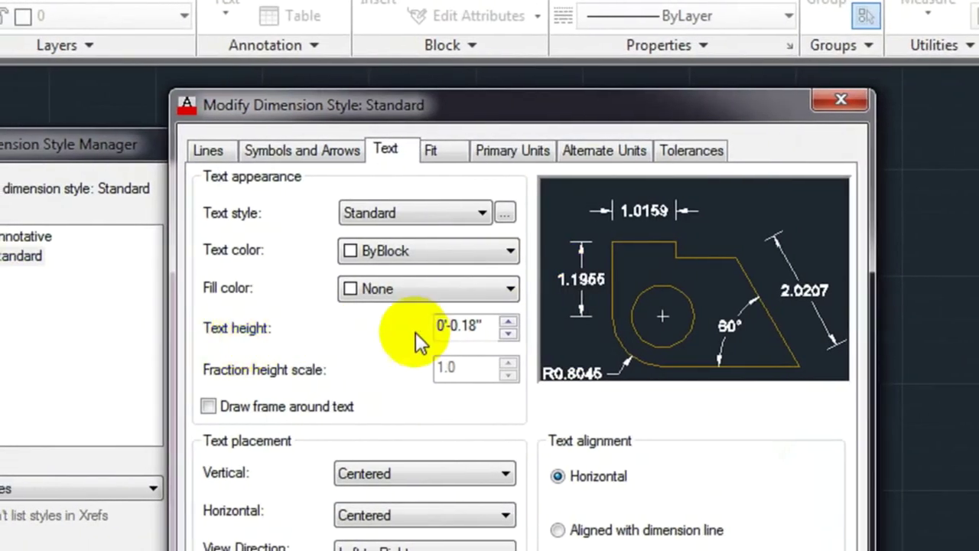
left_click(493, 252)
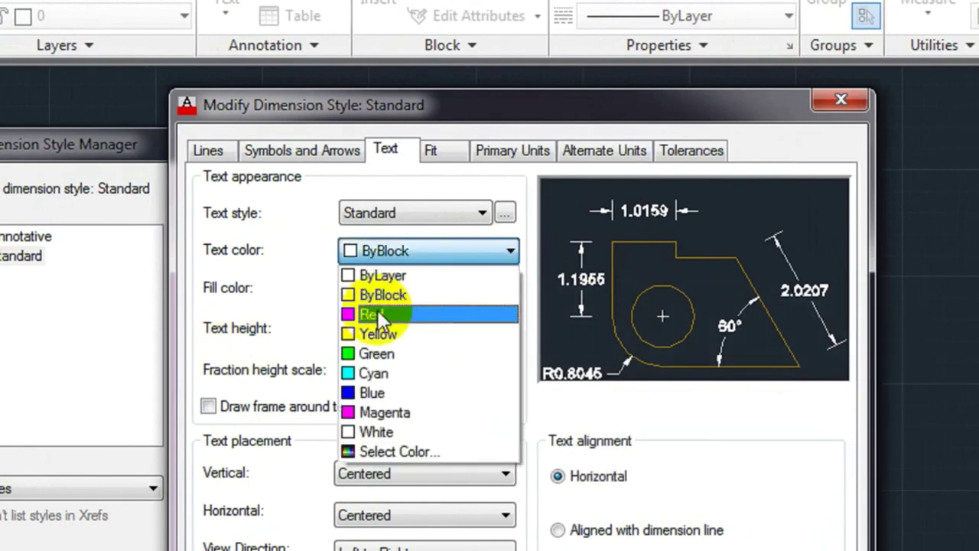
left_click(287, 322)
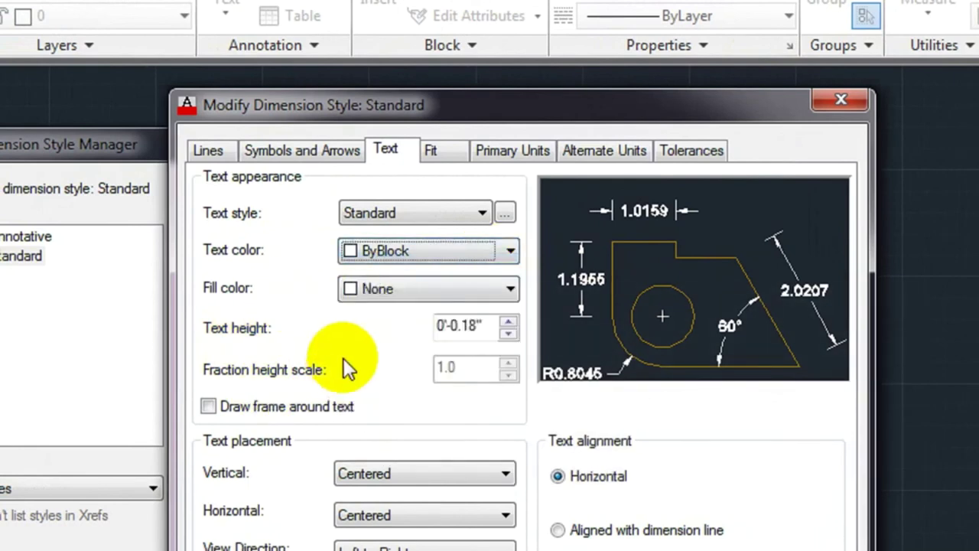
left_click(693, 288)
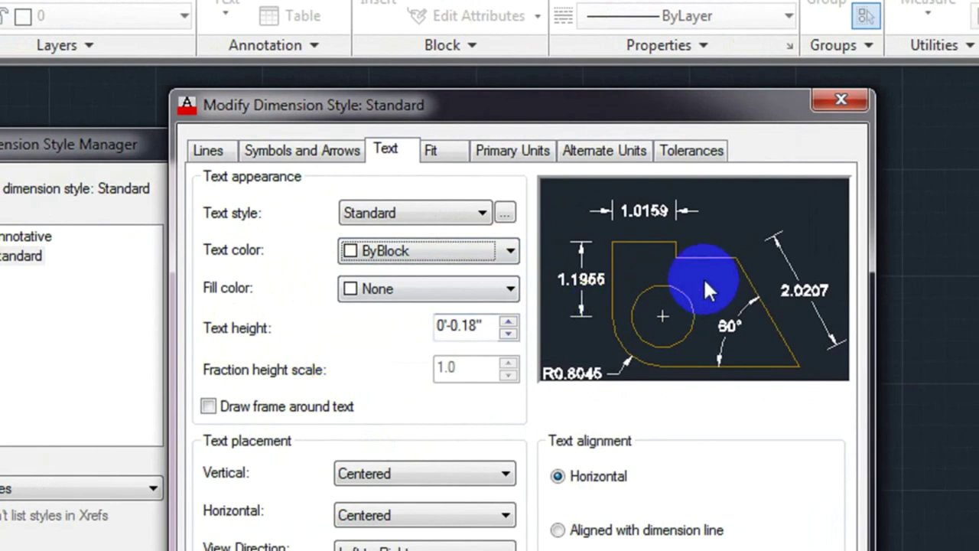
mouse_move(570, 285)
left_mouse_down()
mouse_move(582, 258)
mouse_move(574, 249)
left_mouse_up()
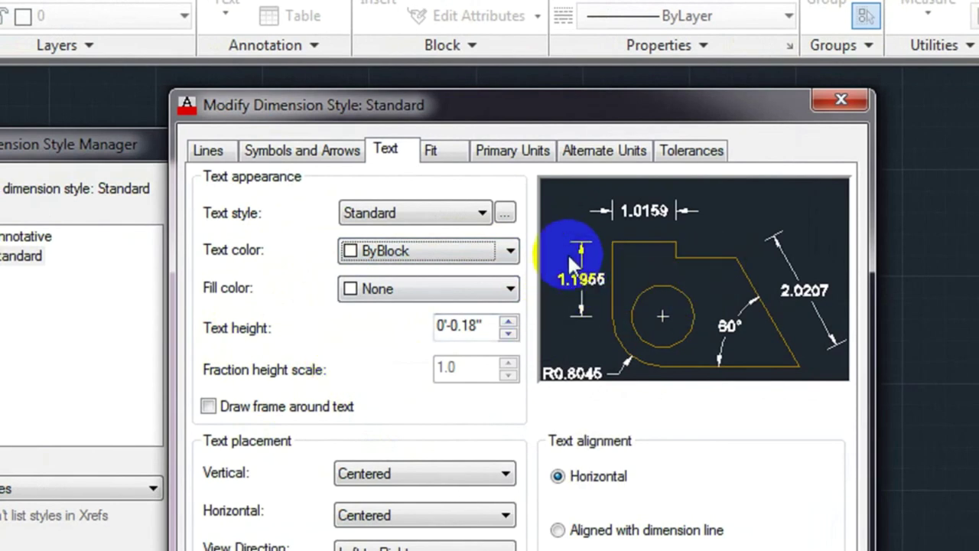
- Set the Standard dimension style's primary linear units to Engineering format with precision 0'-0.0"
left_click(580, 147)
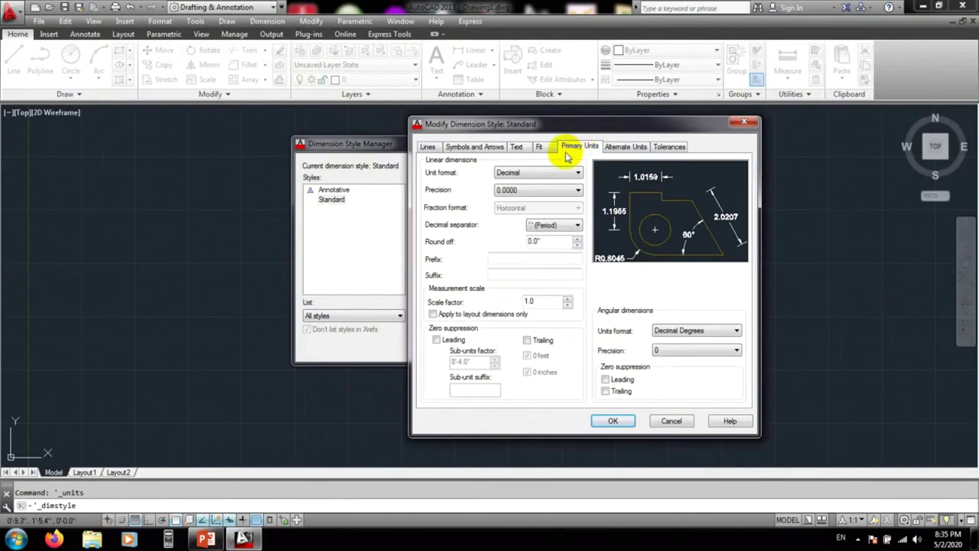
mouse_move(564, 131)
left_mouse_down()
mouse_move(590, 124)
mouse_move(567, 131)
left_mouse_up()
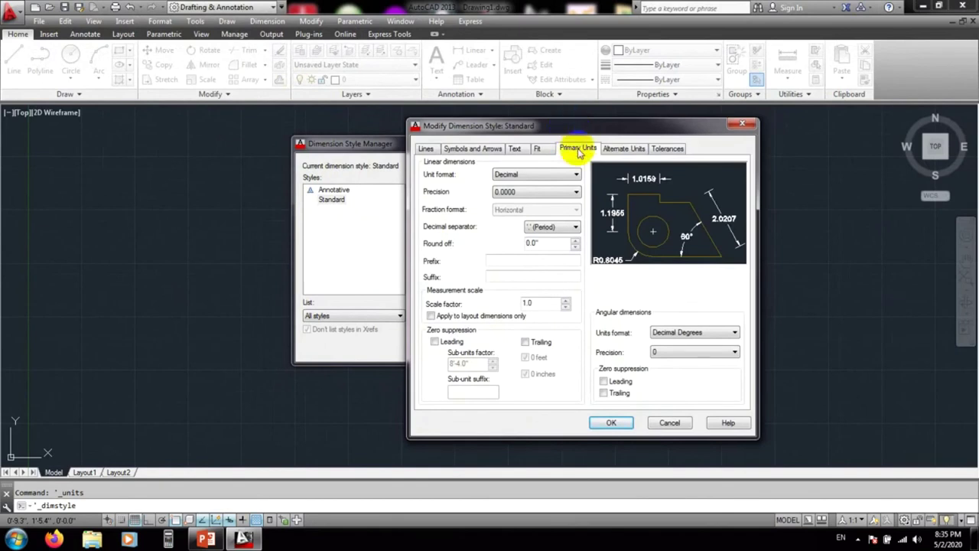
left_click(506, 175)
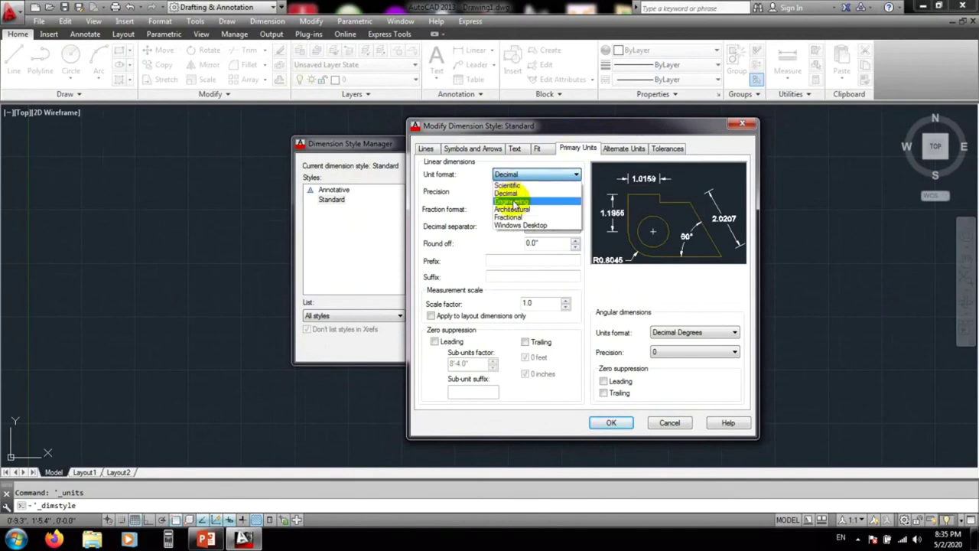
left_click(511, 202)
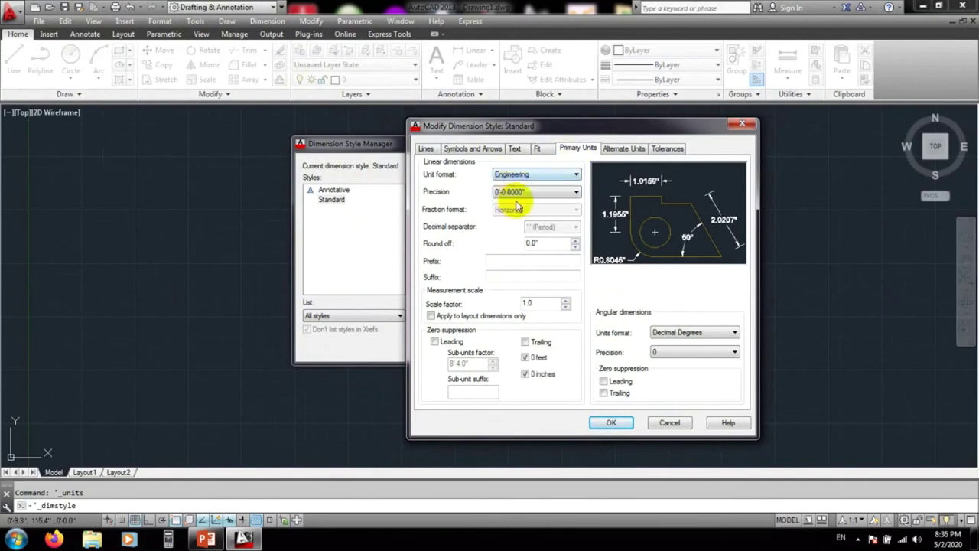
left_click(511, 192)
left_click(512, 211)
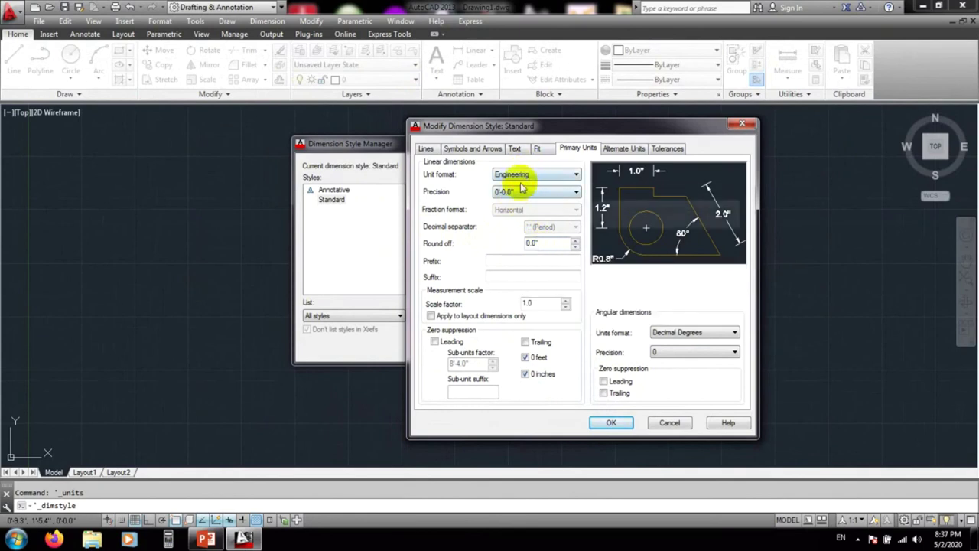
- Apply the dimension style changes, make Standard the current style and close the style manager
left_click(612, 423)
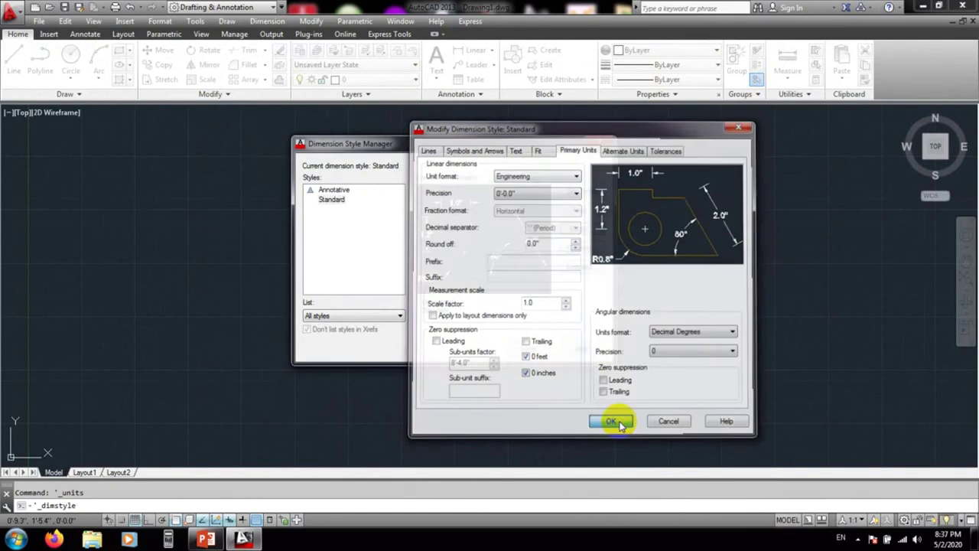
left_click(584, 193)
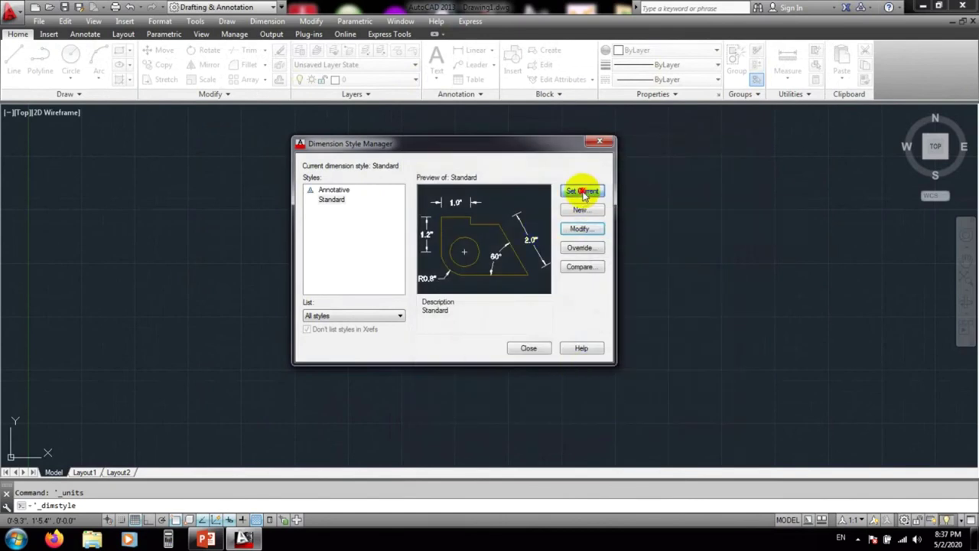
left_click(530, 349)
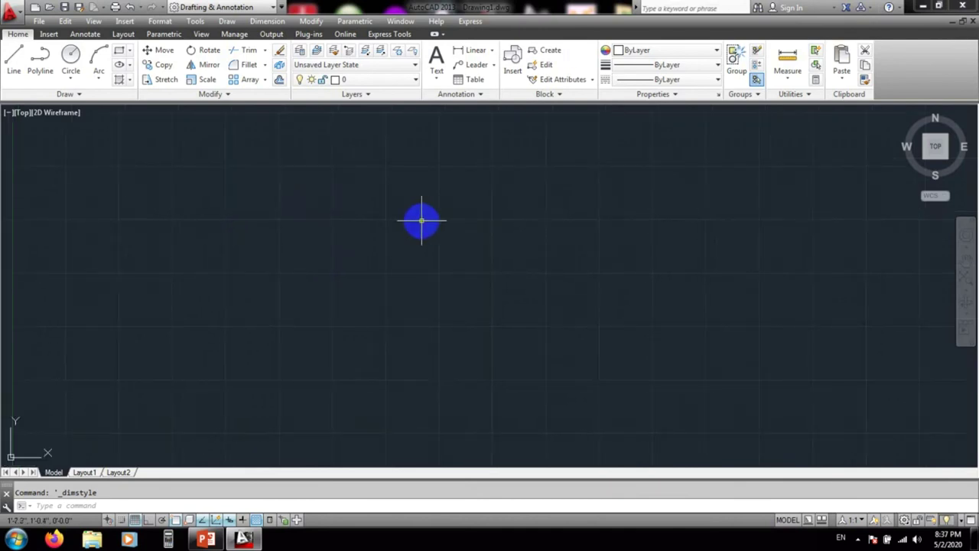
- Draw a horizontal line about 1'-0.1" long in the empty drawing with Ortho turned on
left_click(14, 57)
left_click(130, 287)
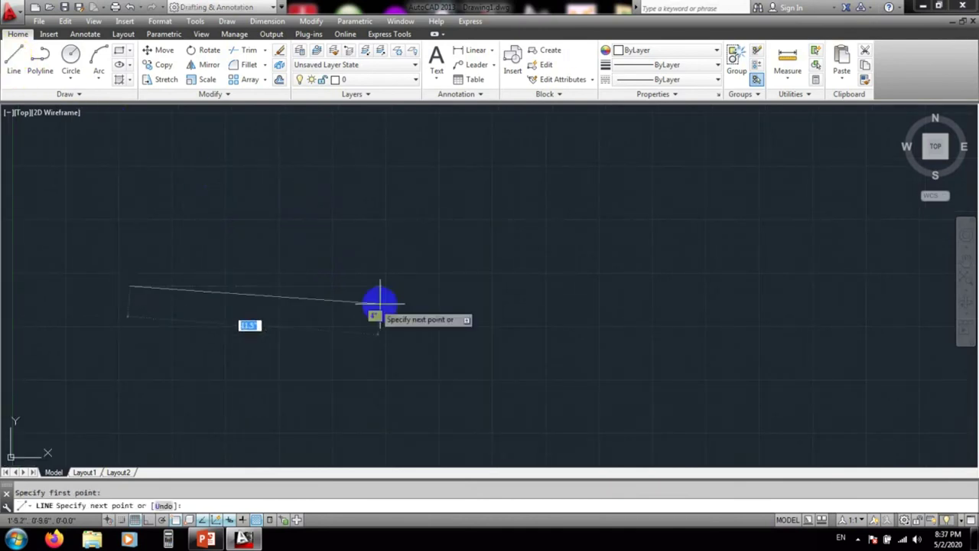
left_click(150, 520)
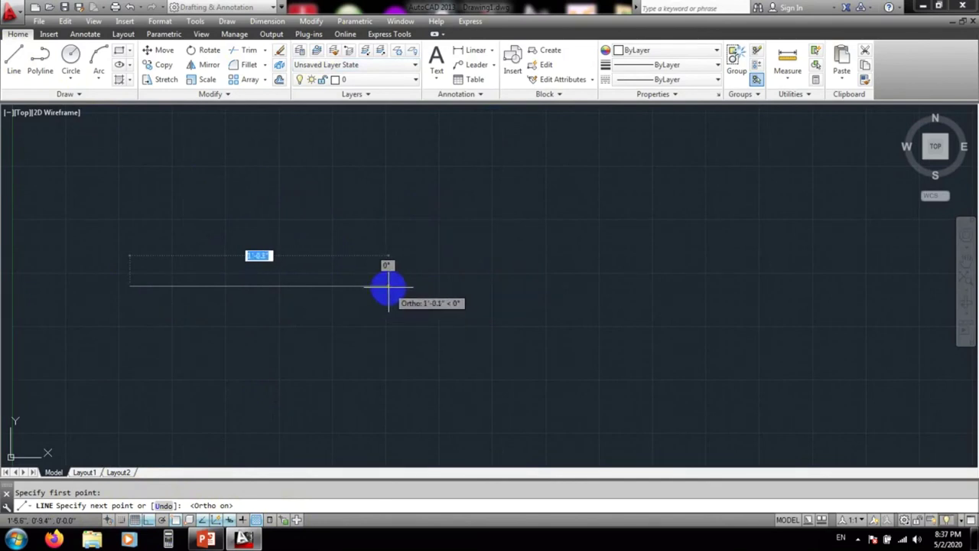
left_click(387, 286)
key("Escape")
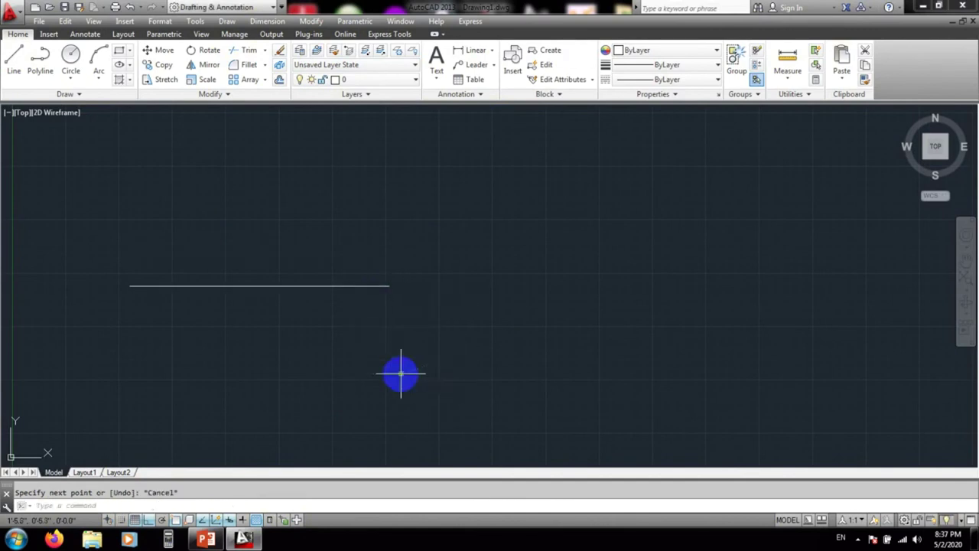
- Add a linear dimension between the line's two endpoints, placed a short distance above the line
left_click(492, 52)
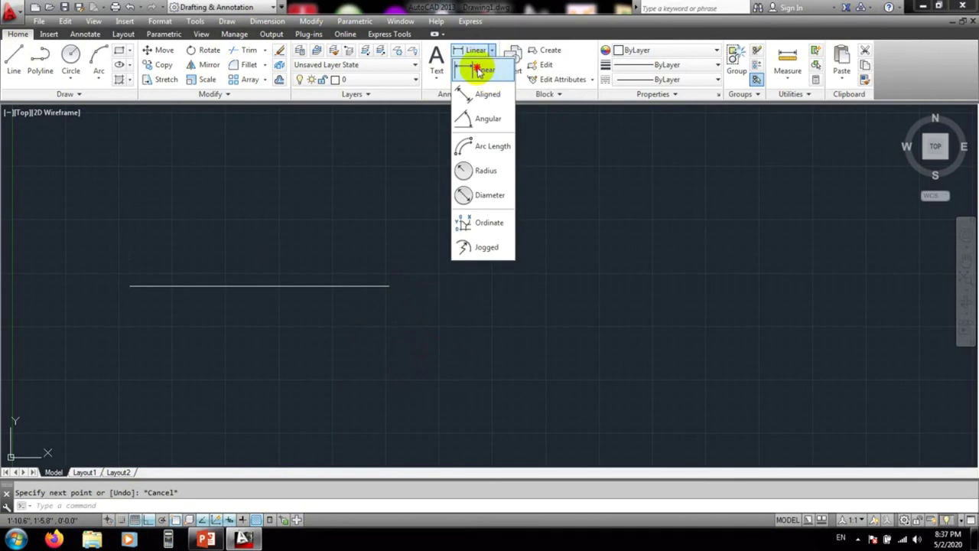
left_click(478, 68)
left_click(128, 284)
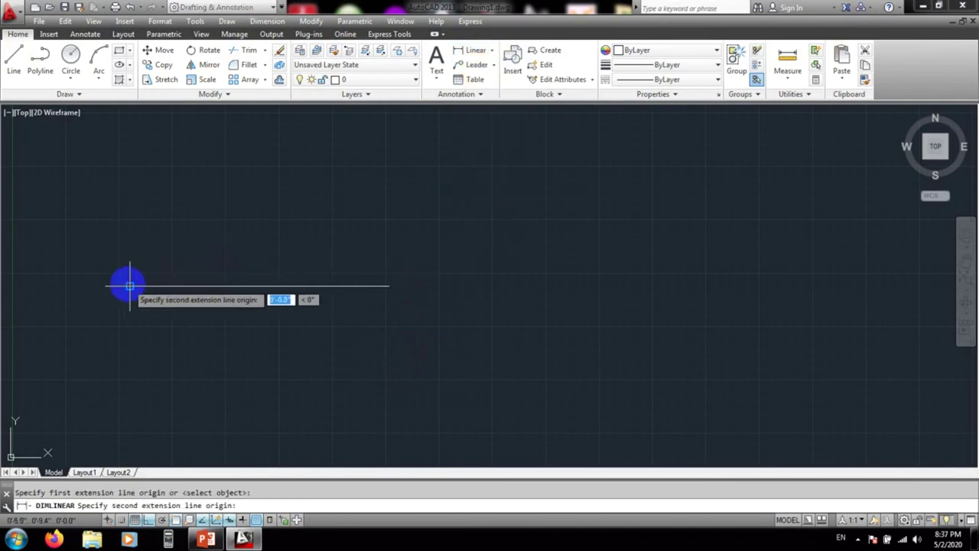
left_click(389, 286)
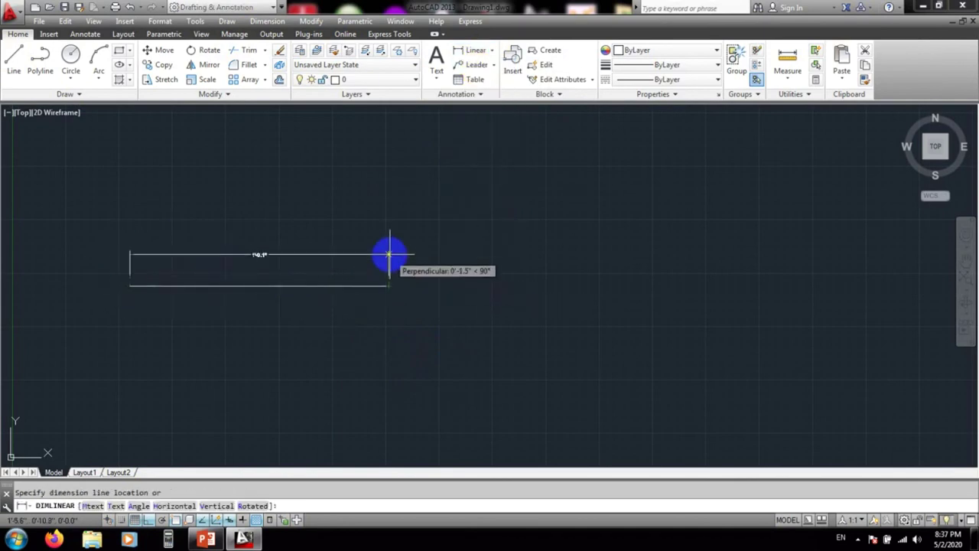
left_click(392, 255)
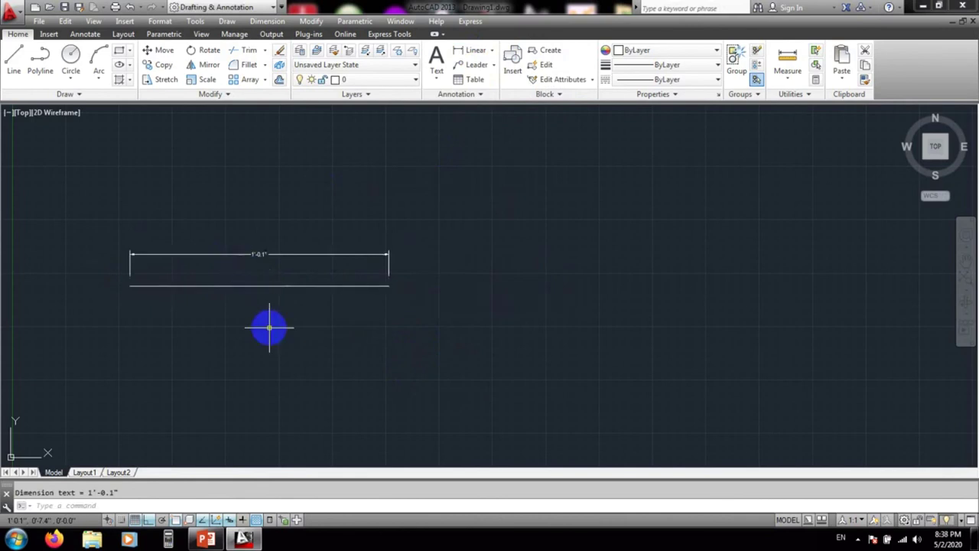
- Modify the Standard dimension style to a text height of 0'-1" and an arrow size of 1.0"
middle_click_drag(269, 327, 284, 332)
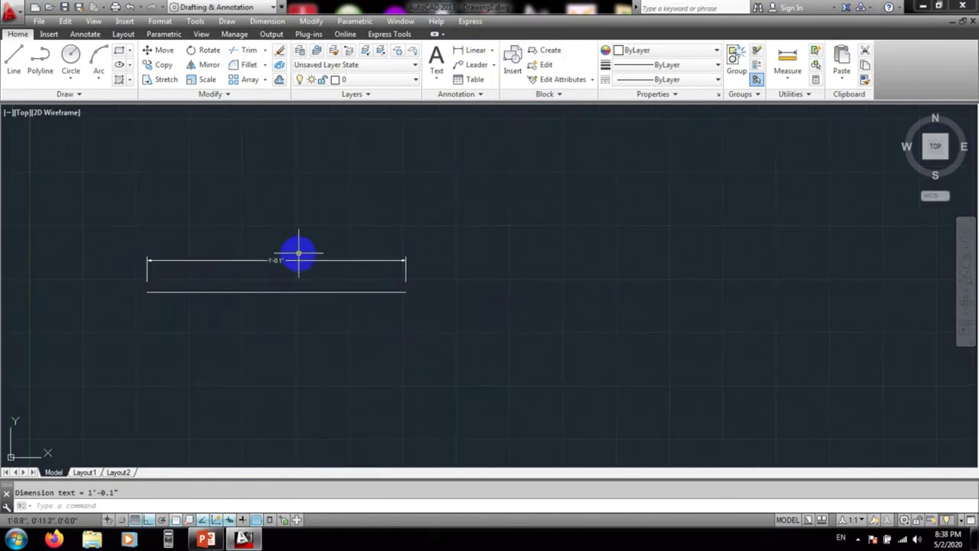
middle_click_drag(192, 354, 197, 356)
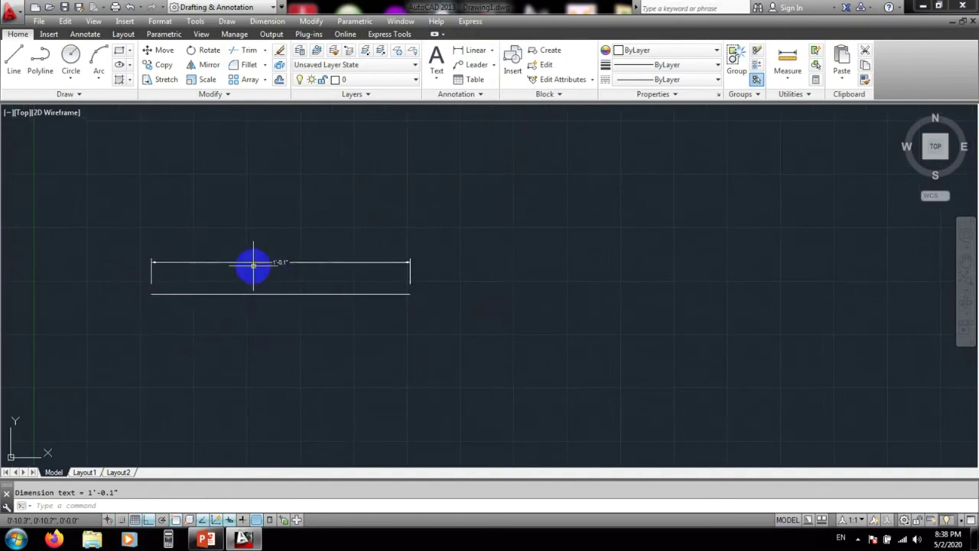
left_click(167, 23)
left_click(176, 161)
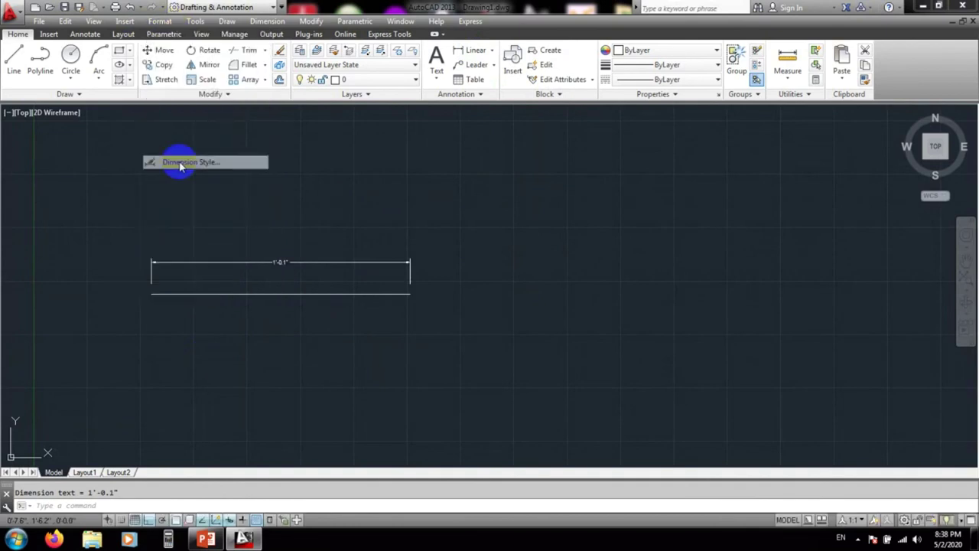
left_click_drag(428, 150, 630, 115)
left_click(731, 217)
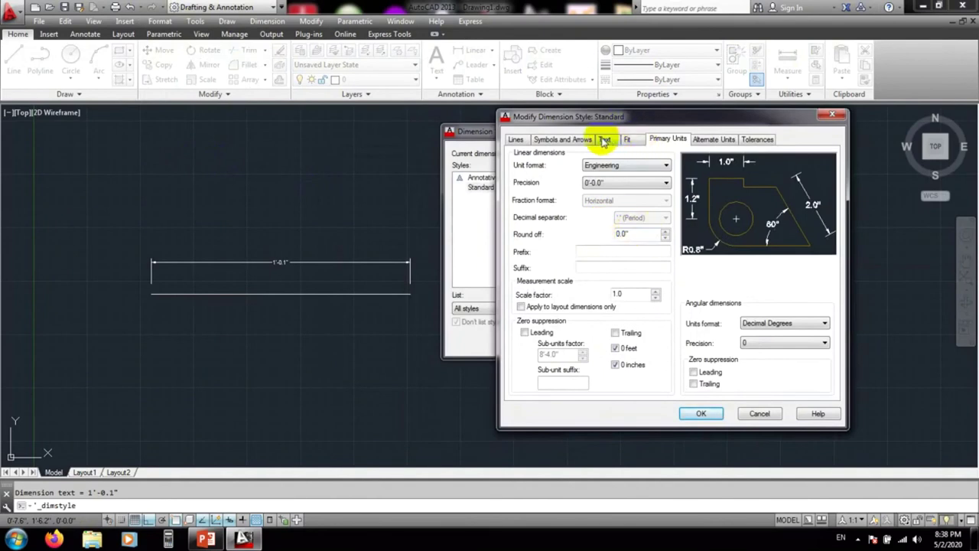
left_click(604, 139)
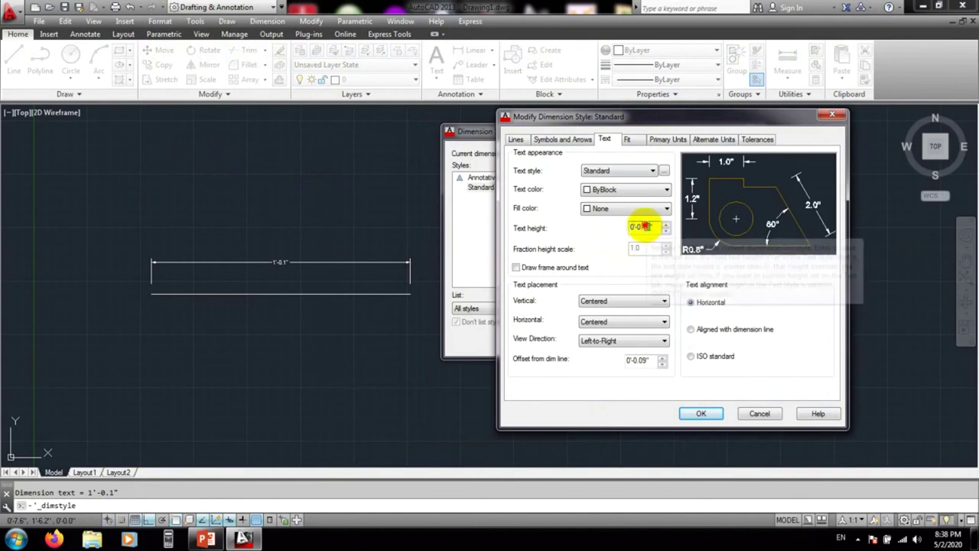
double_click(645, 227)
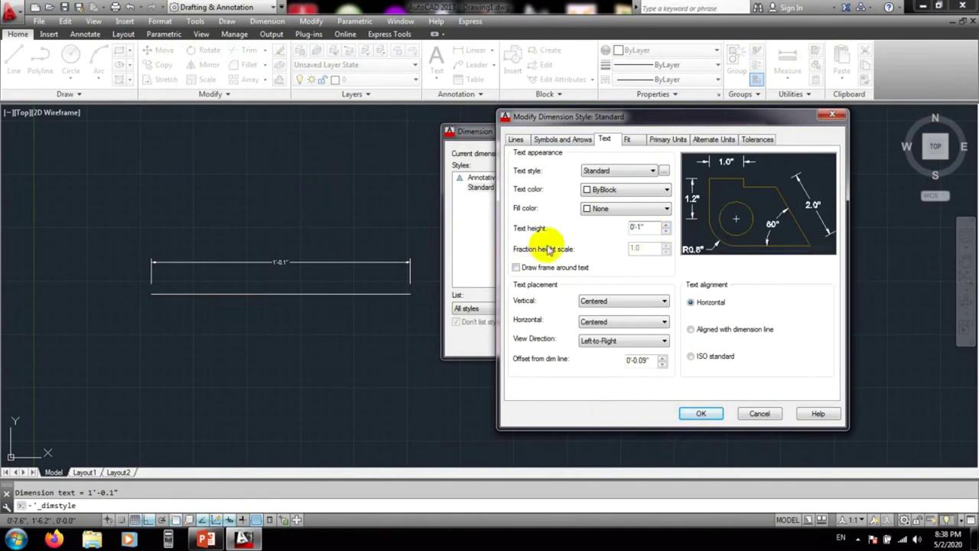
left_click(563, 139)
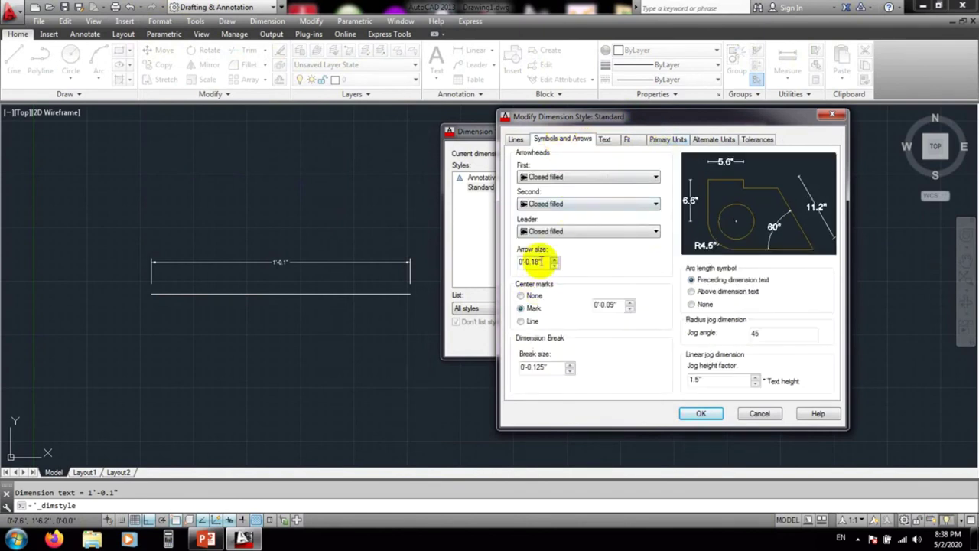
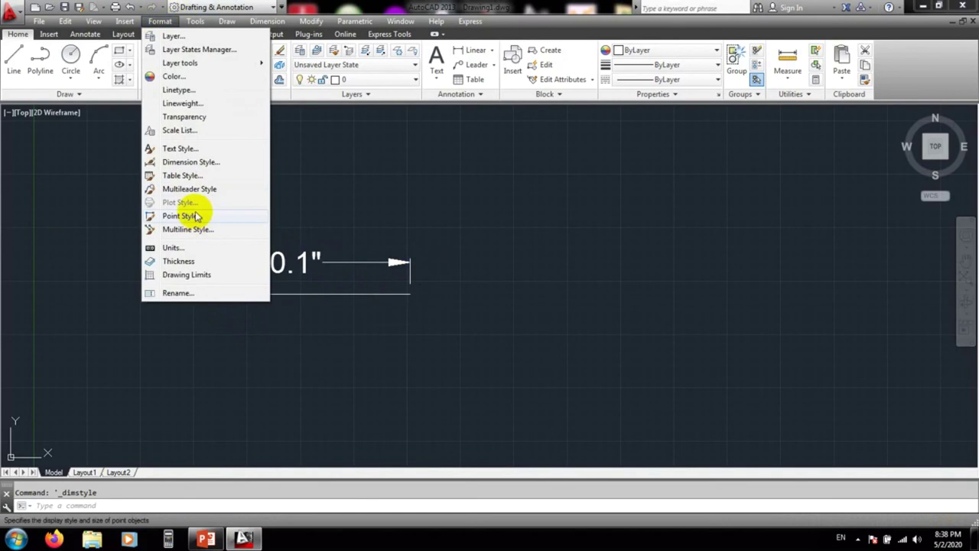
- Turn off fixed length extension lines in the Standard dimension style and apply the change to the drawing
left_click(185, 162)
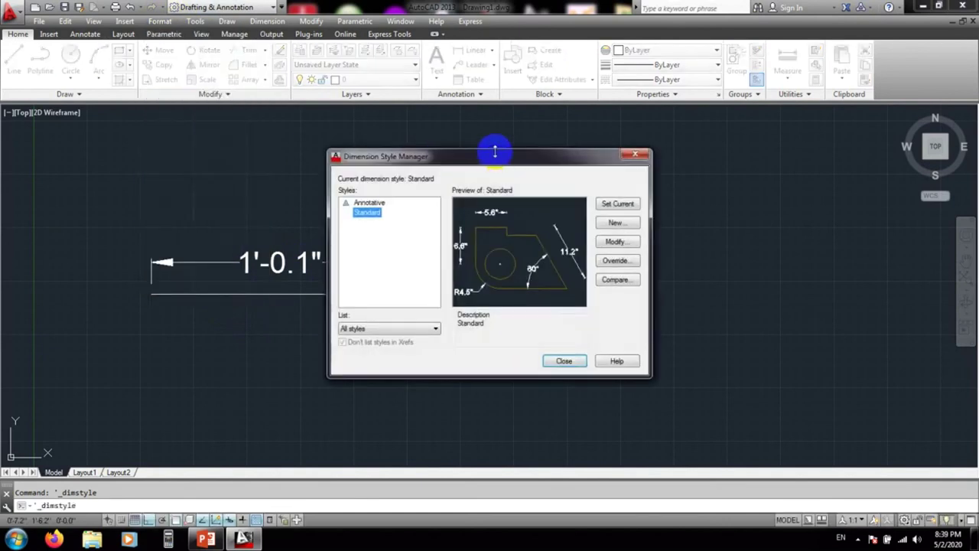
left_click(503, 197)
left_click(752, 223)
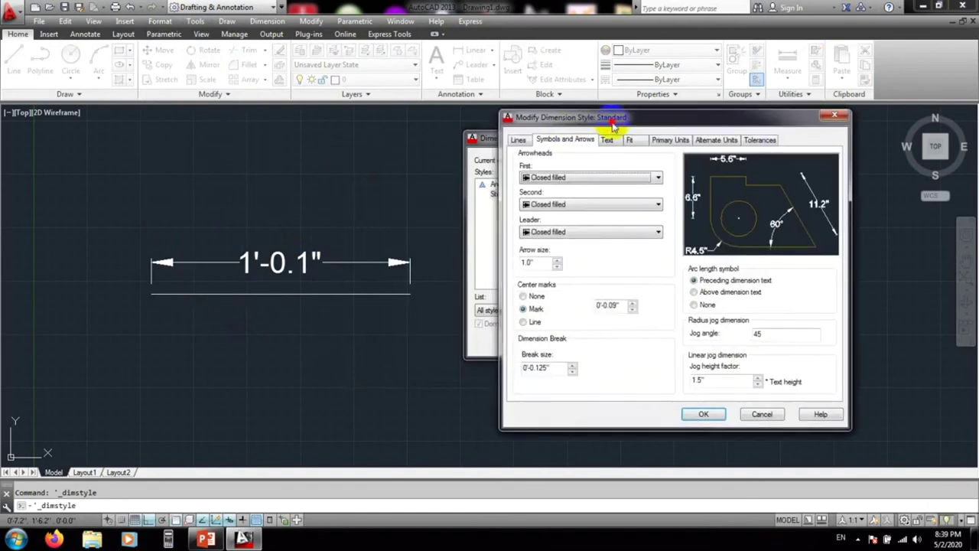
left_click_drag(608, 118, 630, 105)
left_click(537, 127)
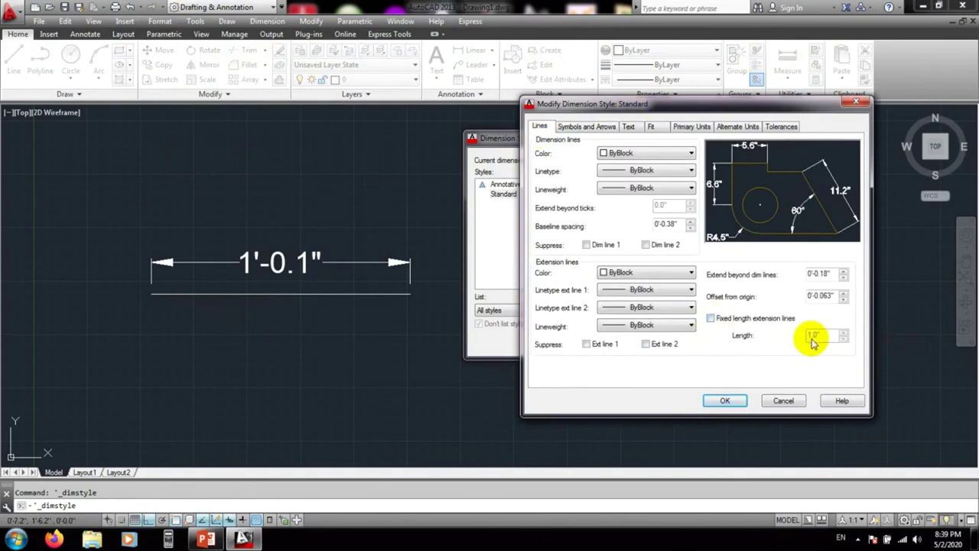
left_click(726, 400)
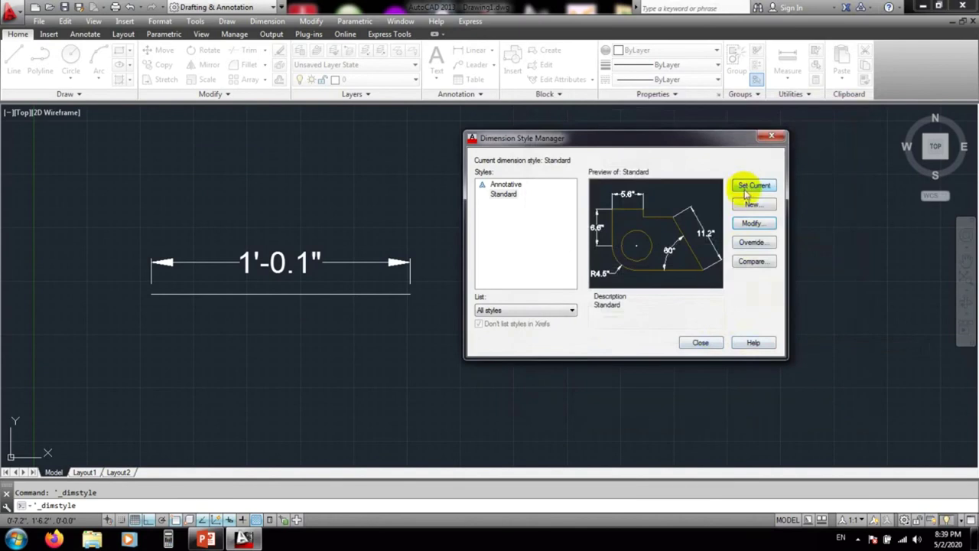
left_click(700, 343)
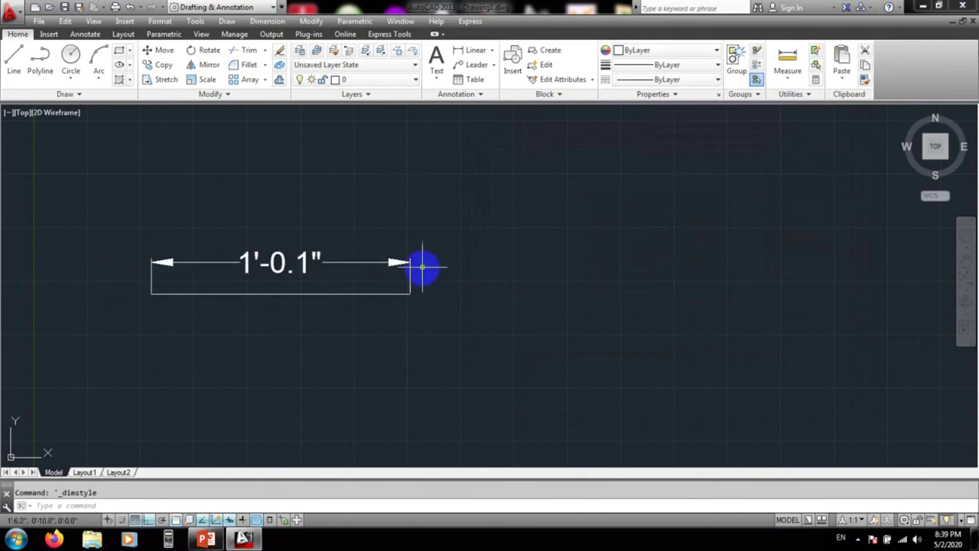
- Turn on fixed length extension lines with a length of 1.0" in the Standard dimension style and apply the change
left_click(149, 22)
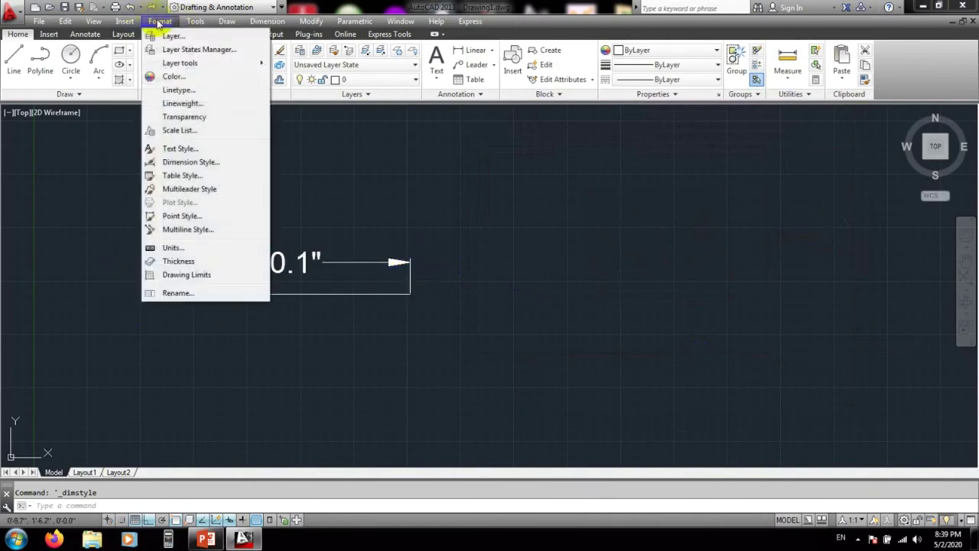
left_click(184, 162)
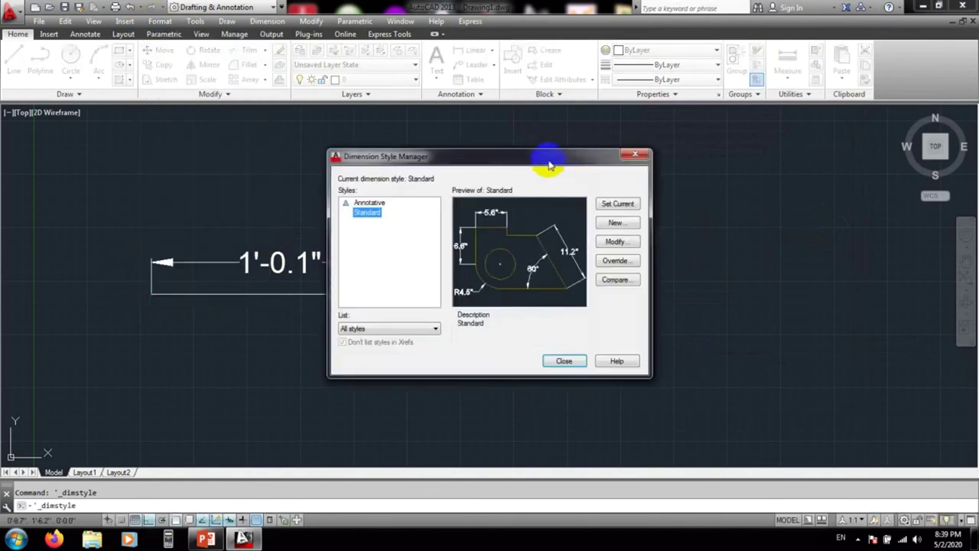
left_click_drag(542, 158, 652, 152)
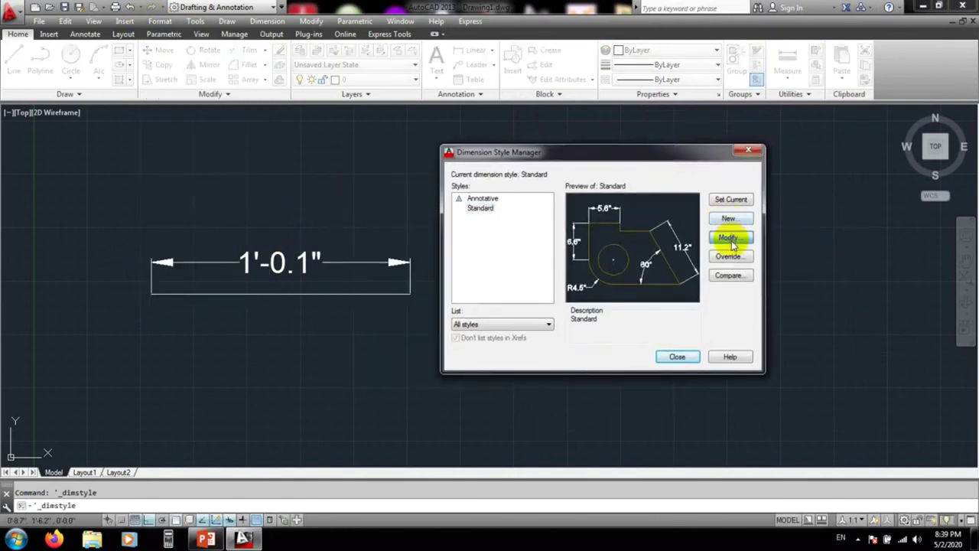
left_click(731, 240)
left_click(711, 318)
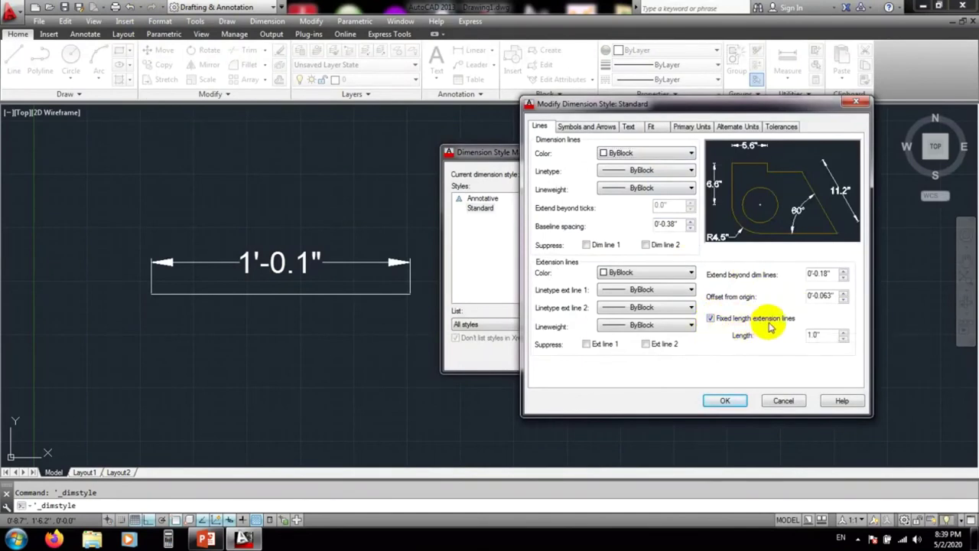
double_click(823, 334)
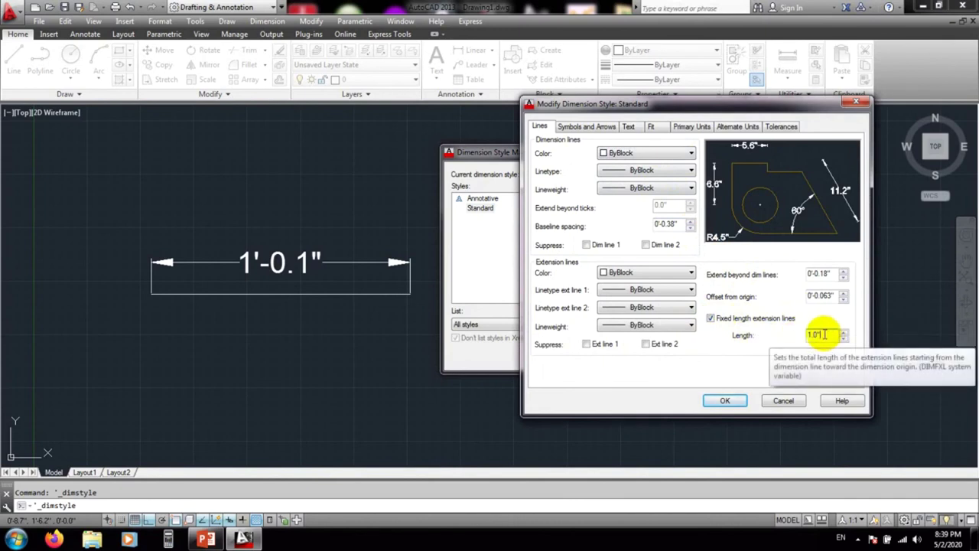
left_click(721, 401)
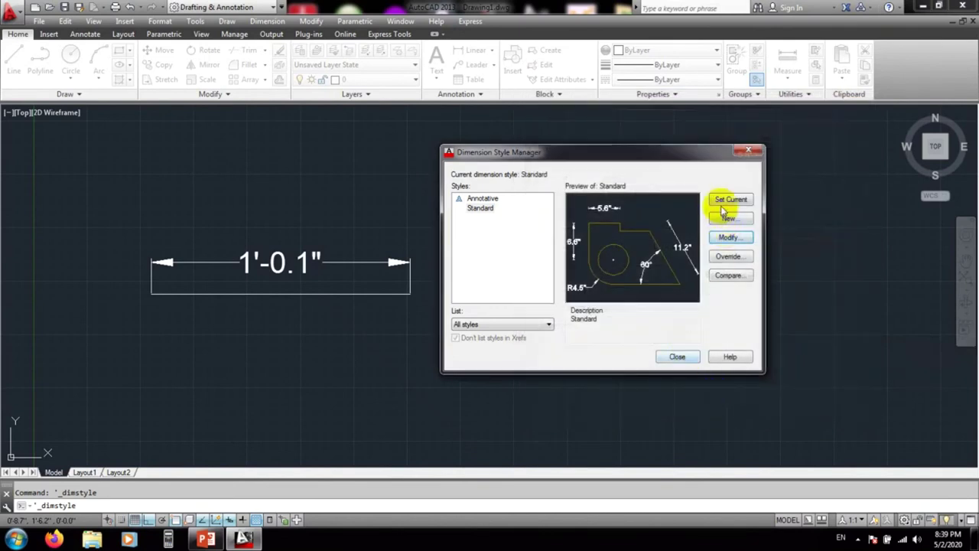
left_click(678, 357)
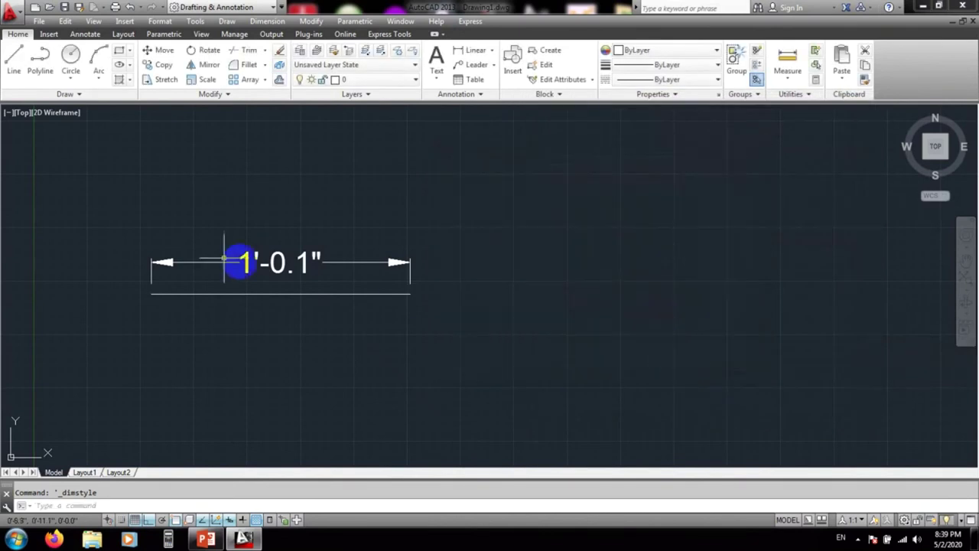